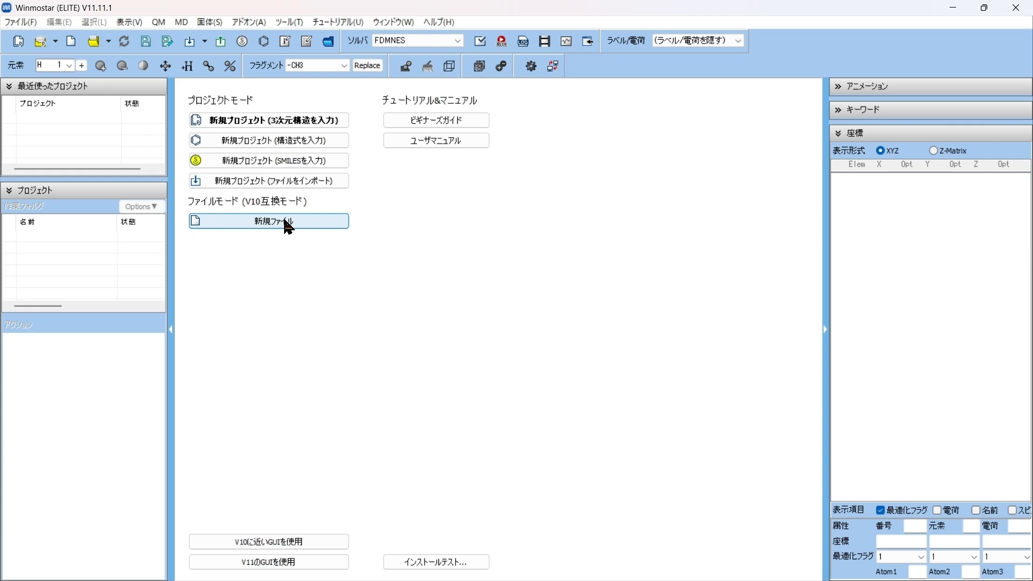
- Create a new file and import the sample structure ni.cif, discarding the current contents
left_click(288, 226)
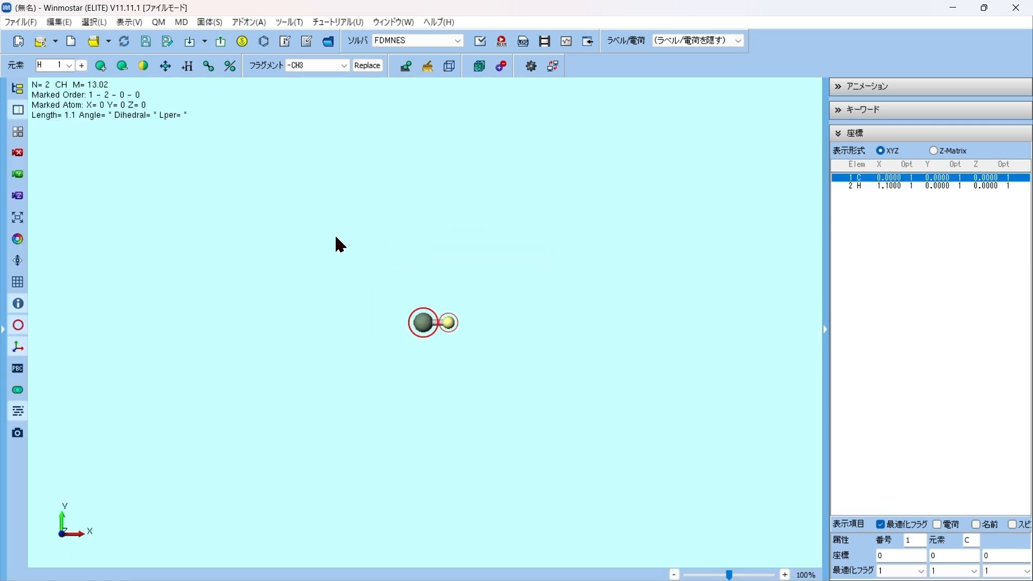
left_click(21, 23)
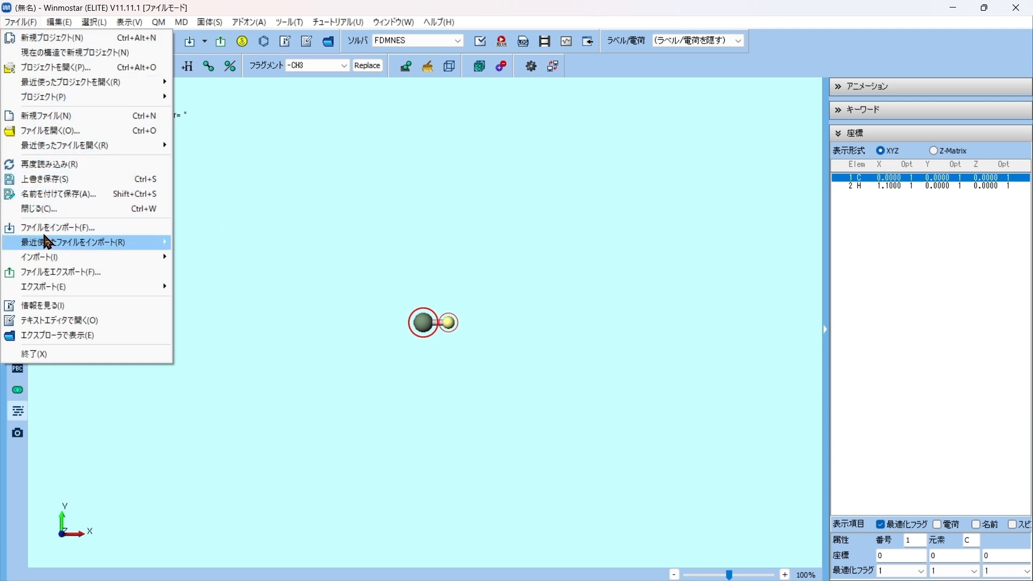
mouse_move(48, 257)
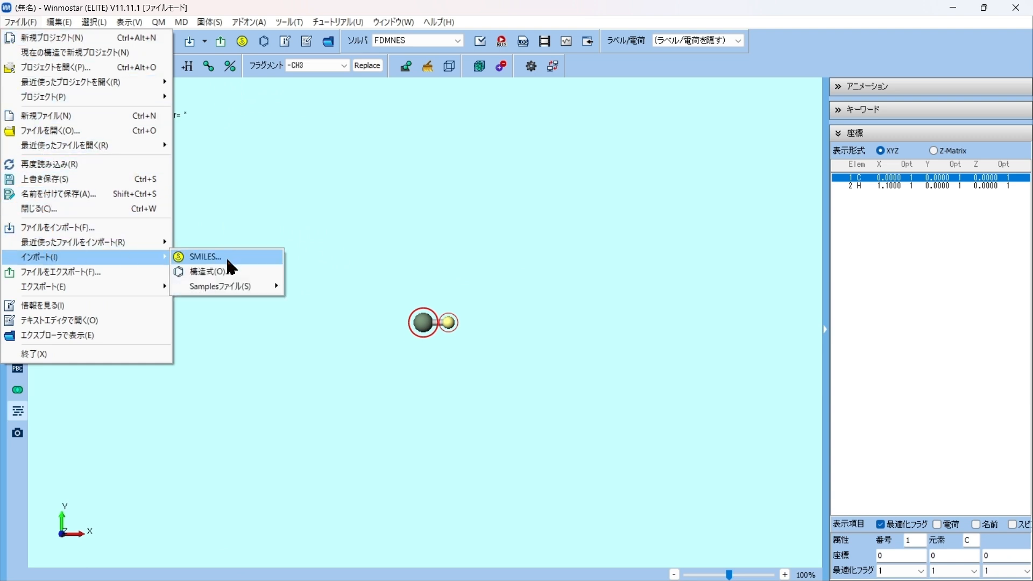
mouse_move(231, 289)
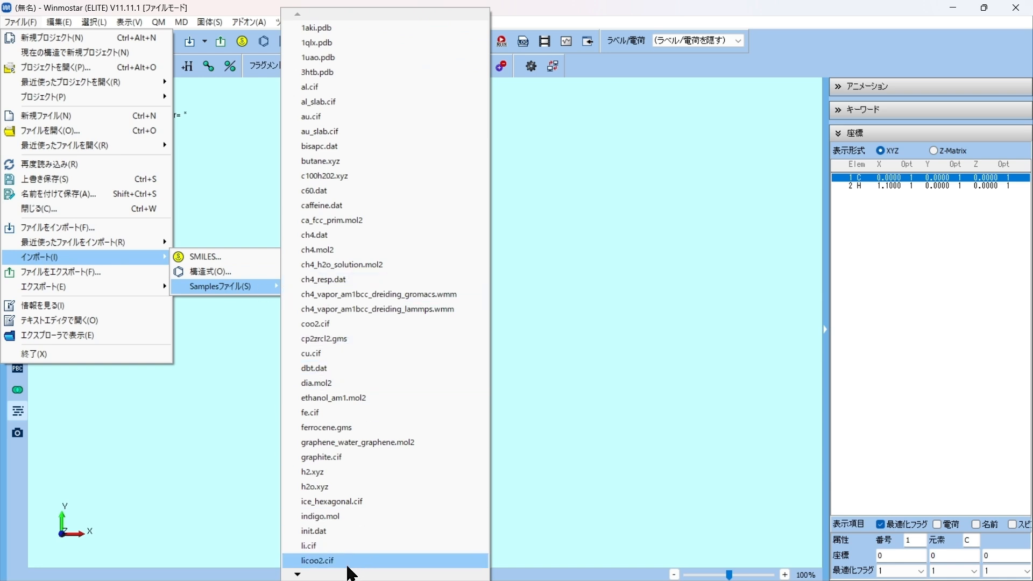
mouse_move(344, 574)
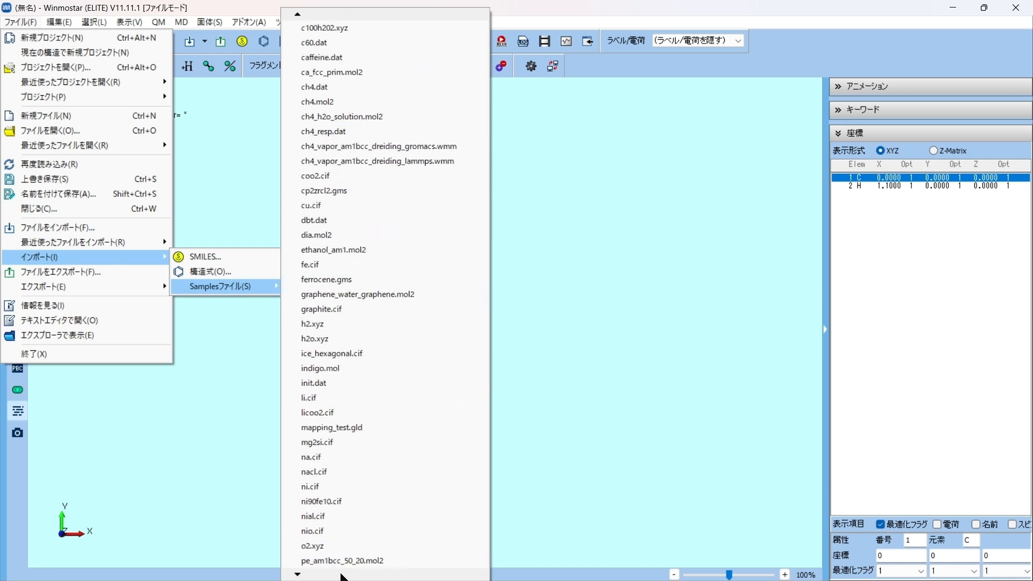
left_click(343, 487)
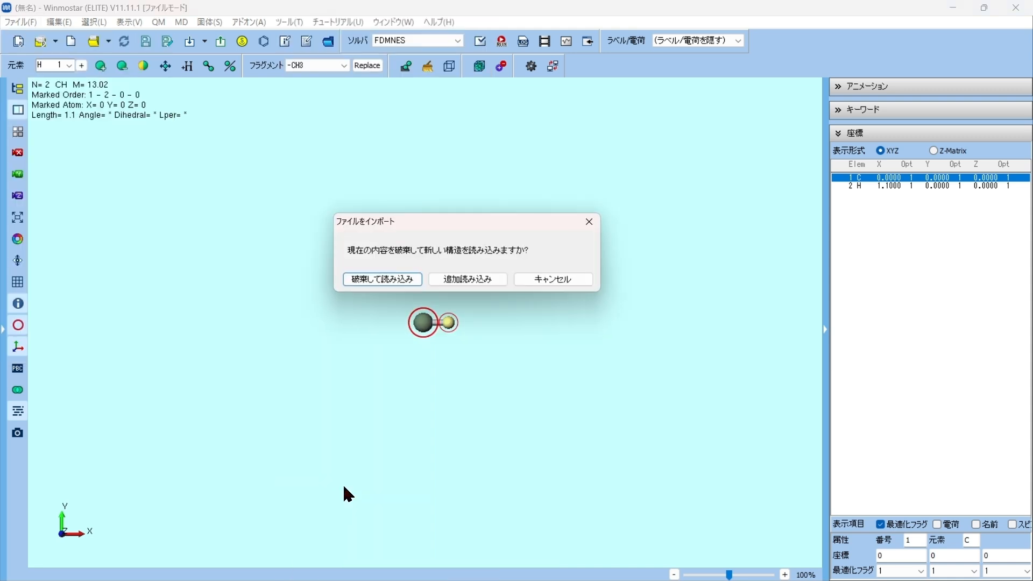
left_click(399, 279)
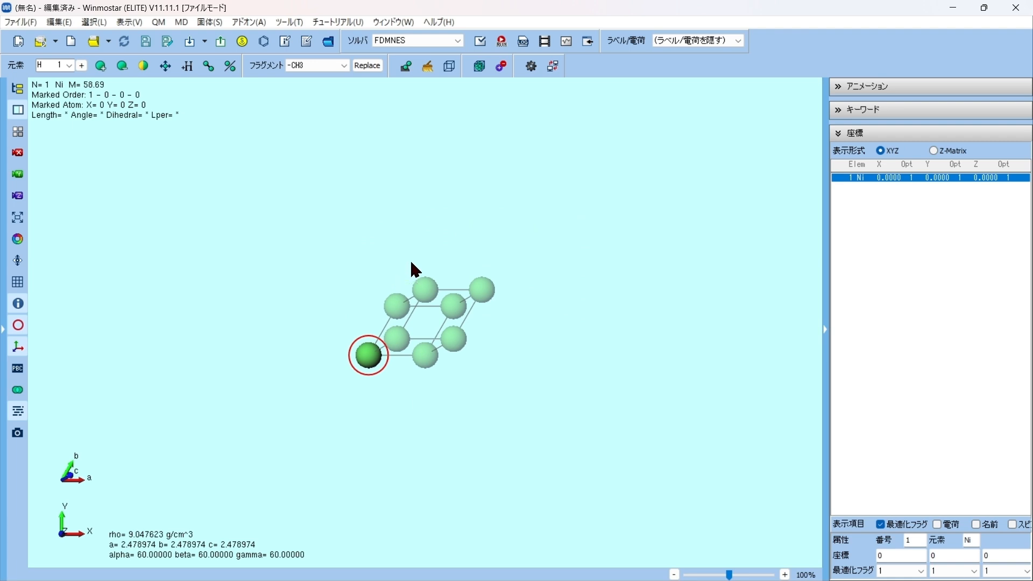
- Select AkaiKKR as the solver and open its keyword setup, converting the nickel cell to the primitive cell
left_click(435, 39)
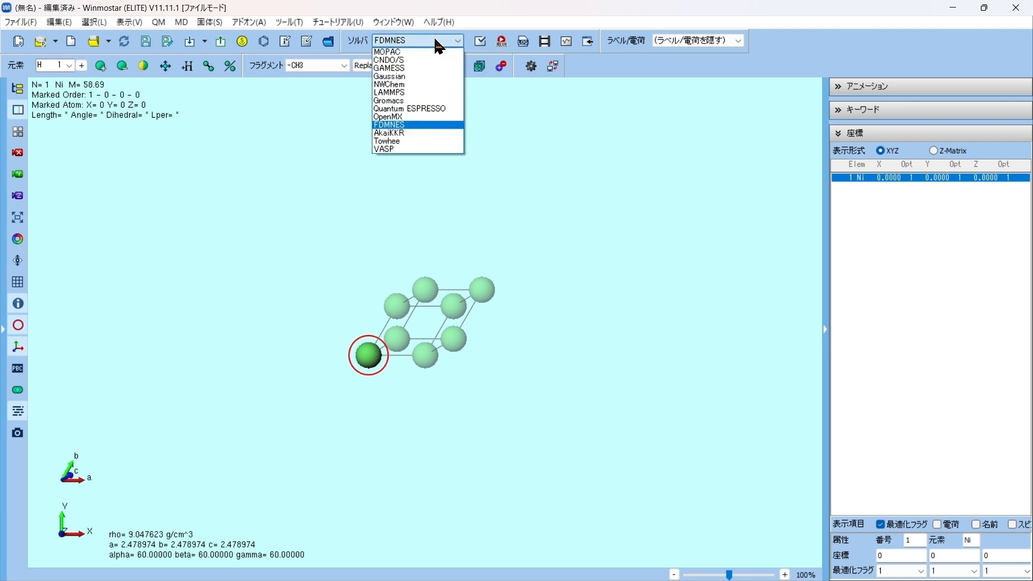
left_click(426, 134)
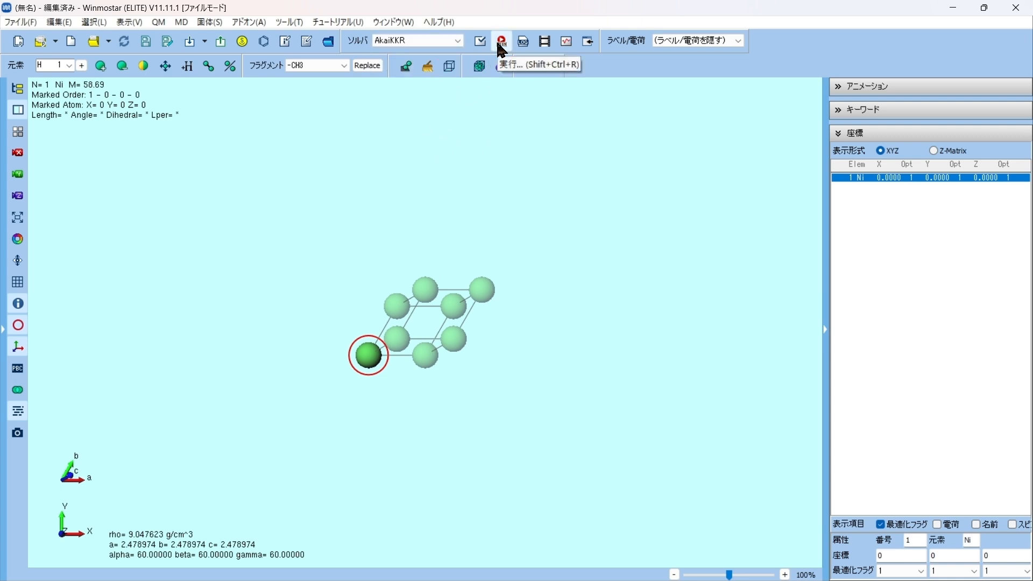
left_click(481, 41)
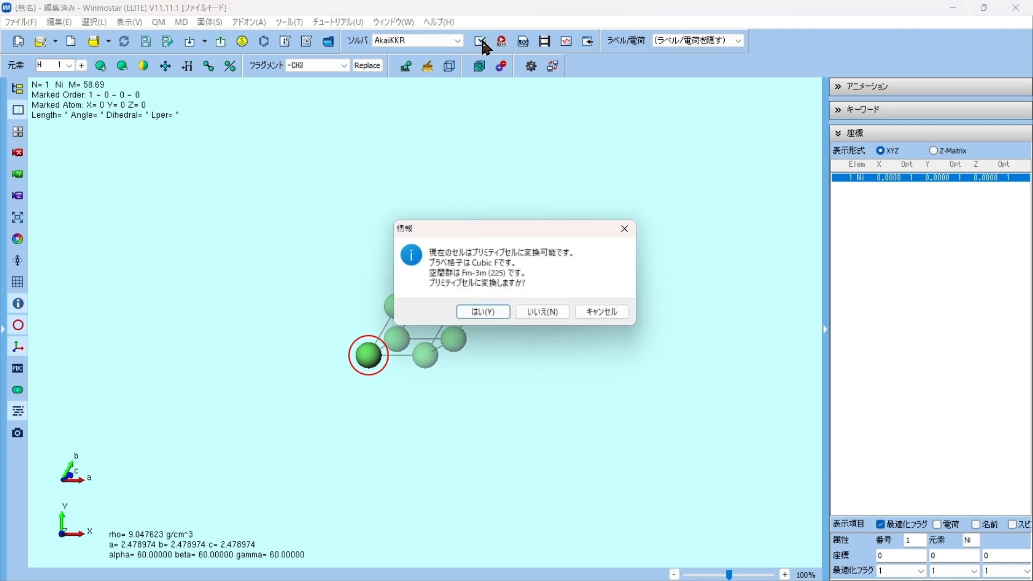
left_click(474, 313)
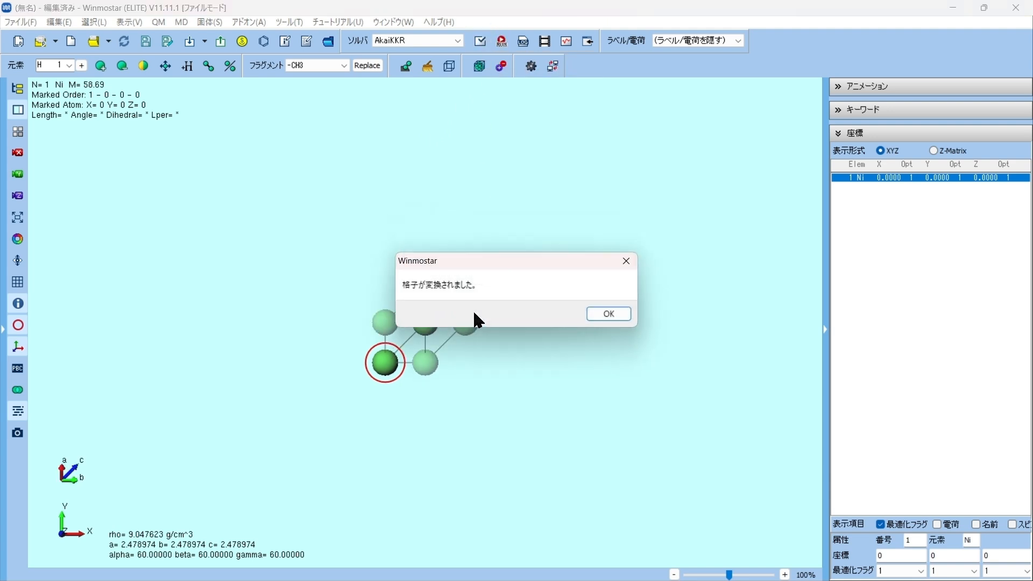
left_click(611, 318)
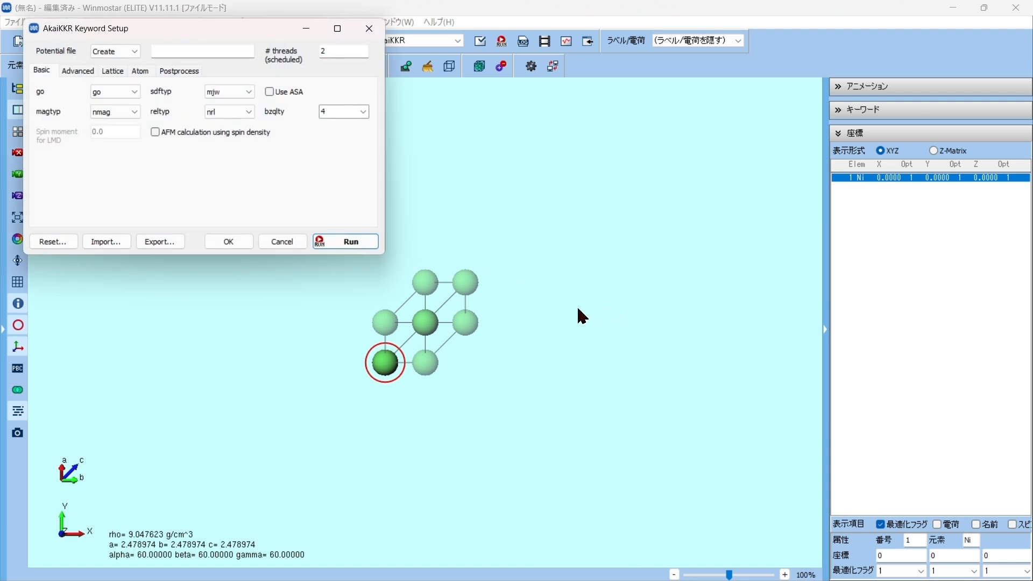
- Reset the AkaiKKR keyword settings to their defaults and set magtyp to mag
left_click(53, 238)
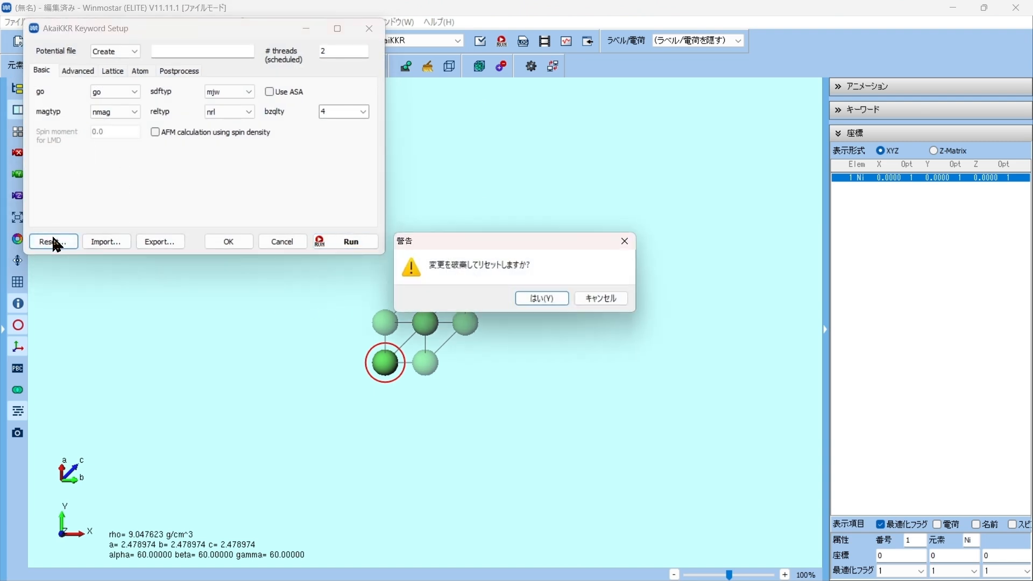
left_click(538, 299)
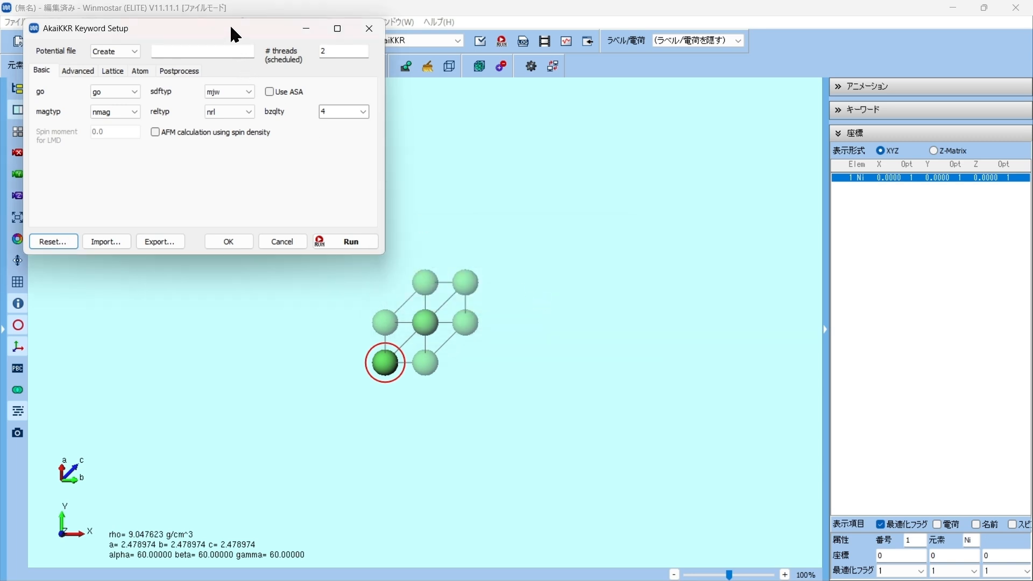
left_click_drag(235, 34, 284, 75)
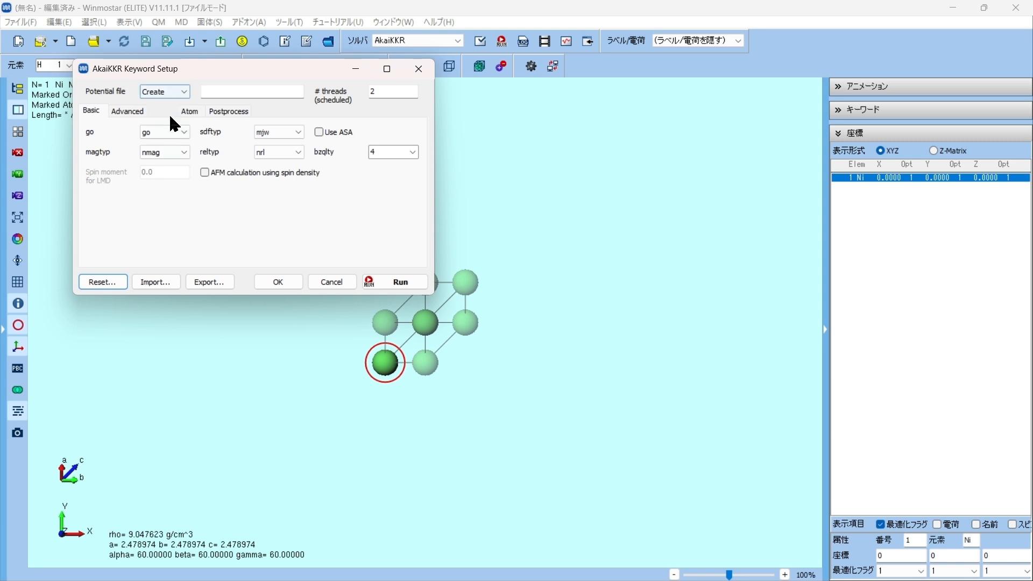
left_click(185, 156)
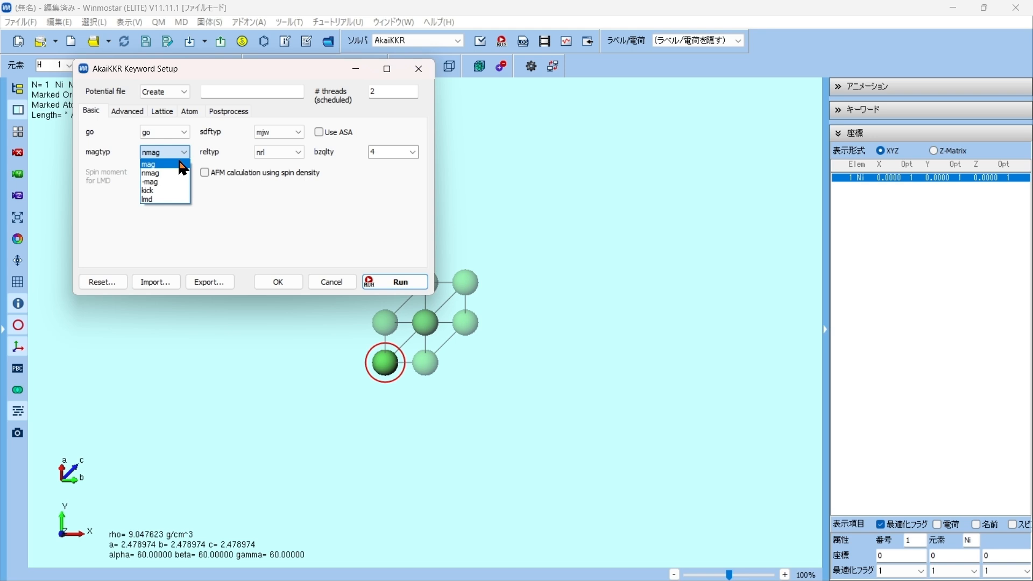
left_click(182, 164)
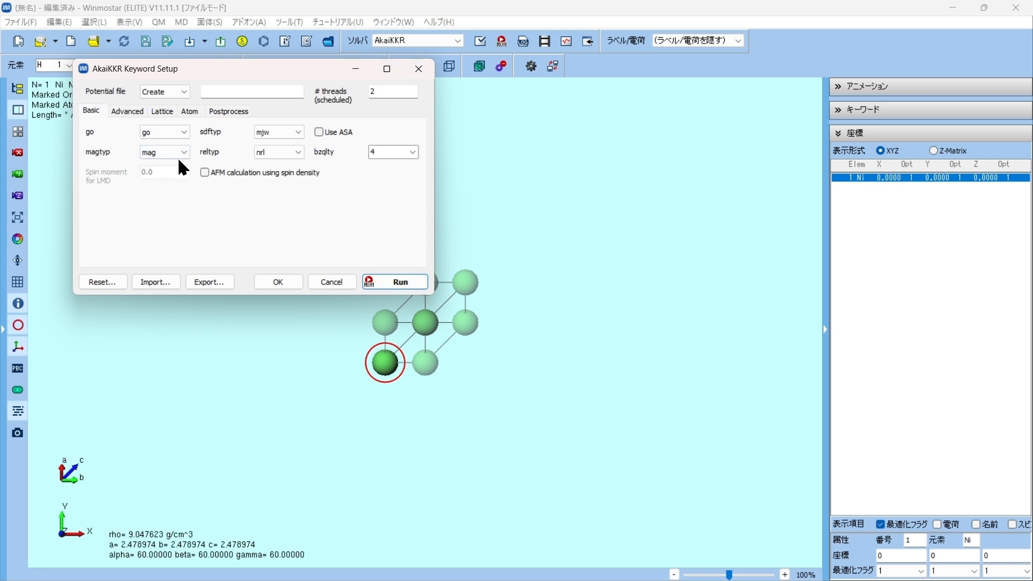
- Enable the density of states and band structure calculations in the AkaiKKR postprocess settings
left_click(235, 114)
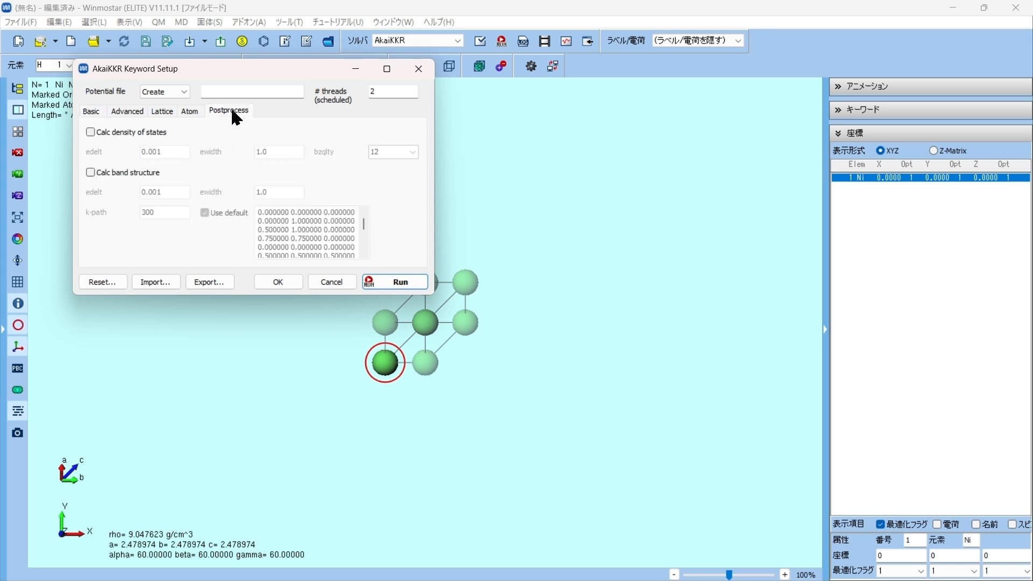
left_click(89, 133)
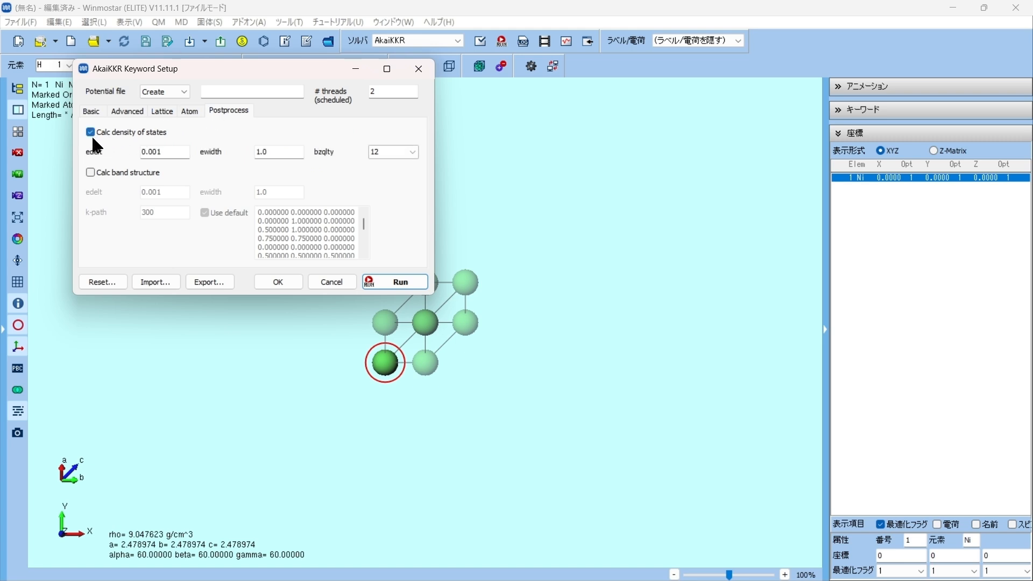
left_click(91, 173)
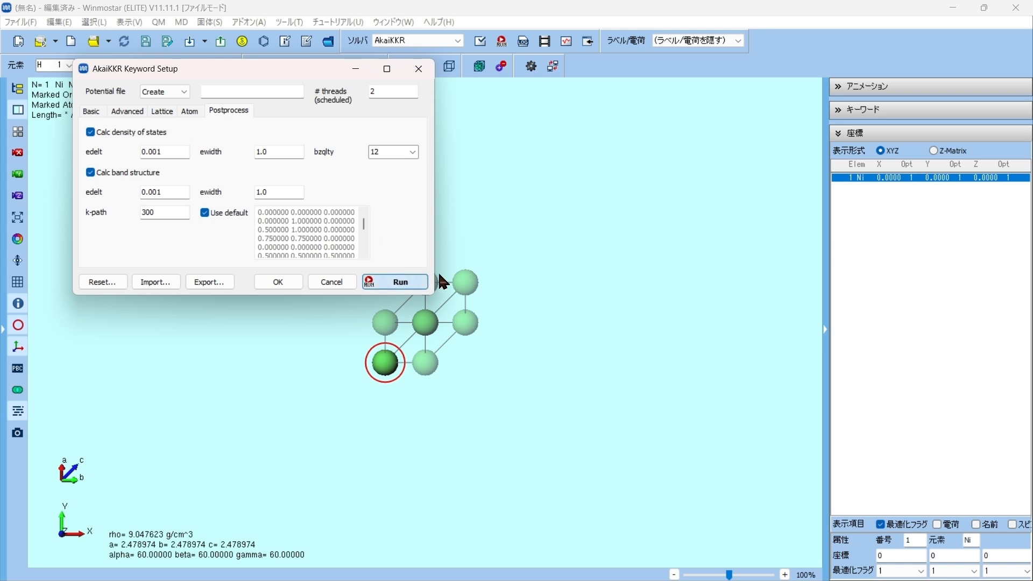
- Run the AkaiKKR job, saving its input file as ni100 in the UserData folder
left_click(401, 282)
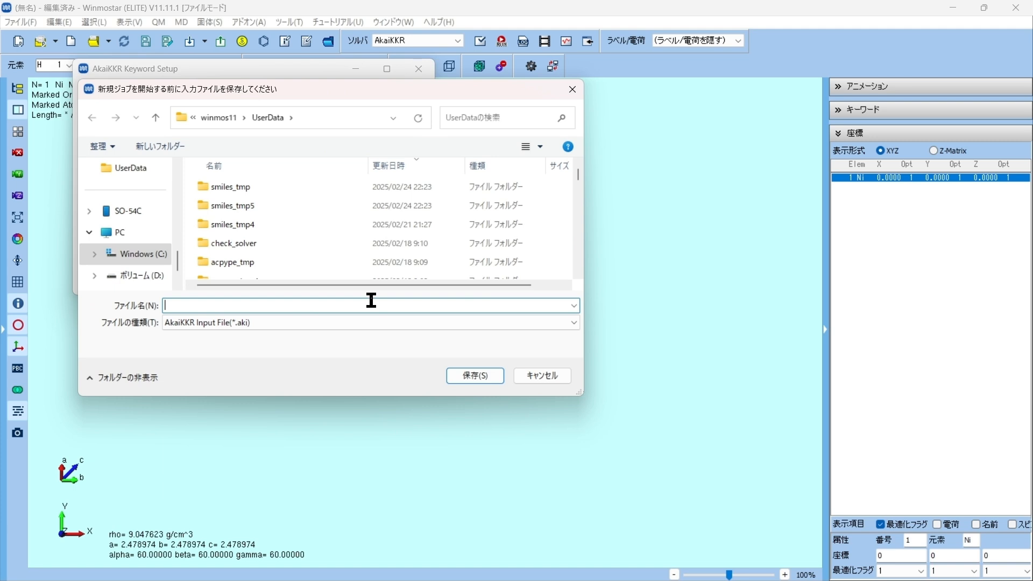
type("ni100")
left_click(474, 375)
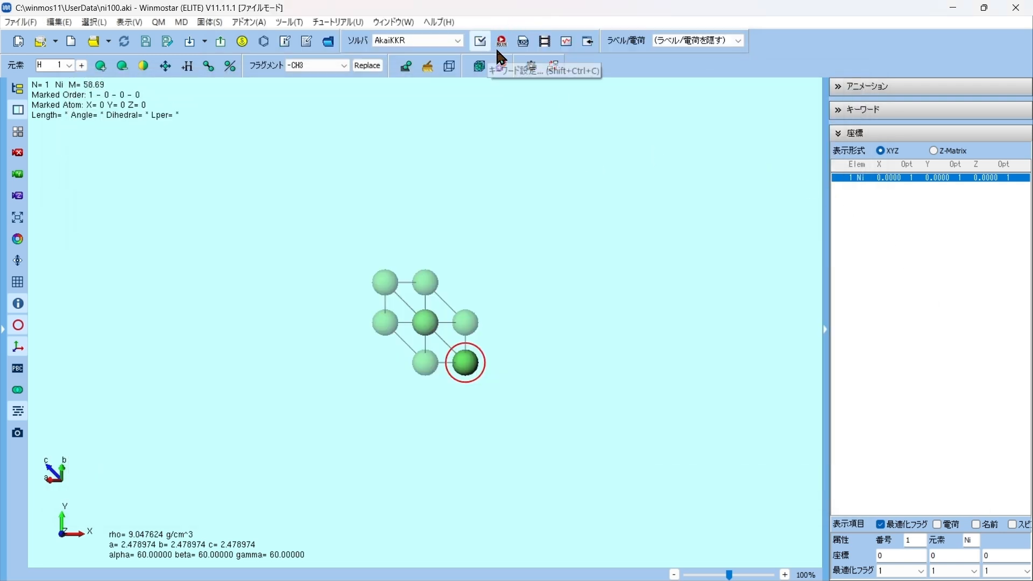
- Open the log file ni100.ako, examine it through to the end, and close it
left_click(523, 45)
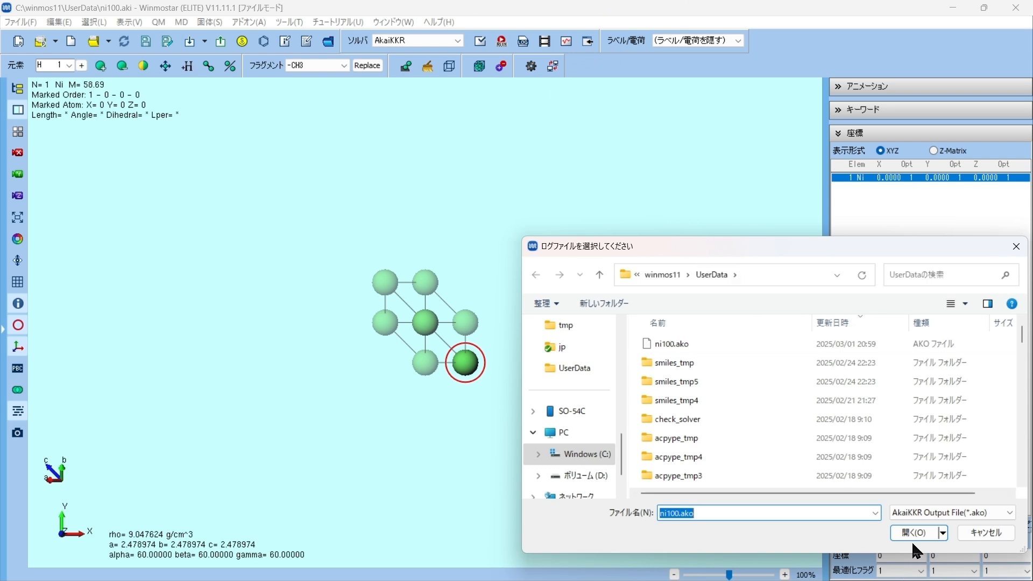
left_click(914, 533)
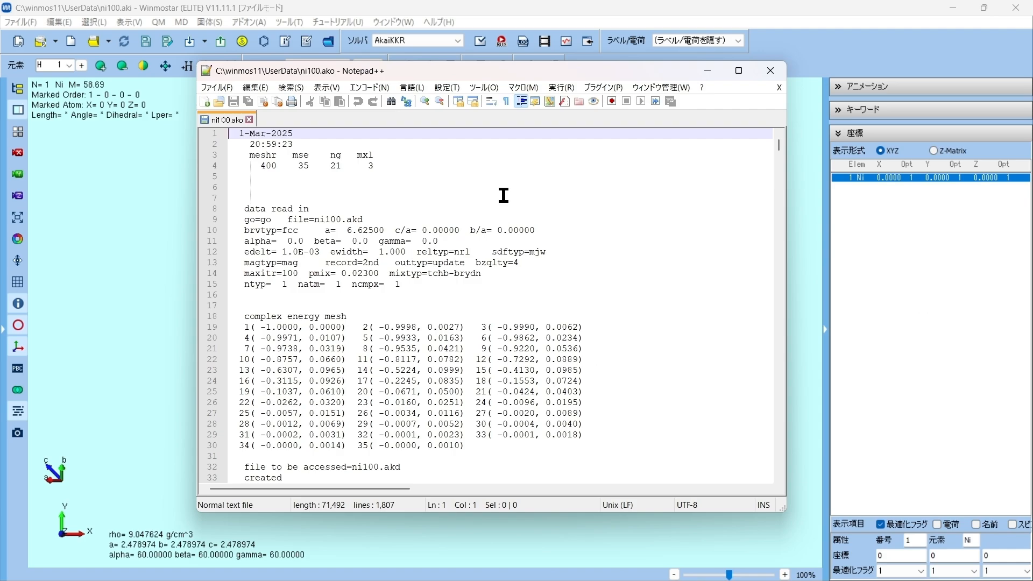
left_click_drag(781, 148, 756, 478)
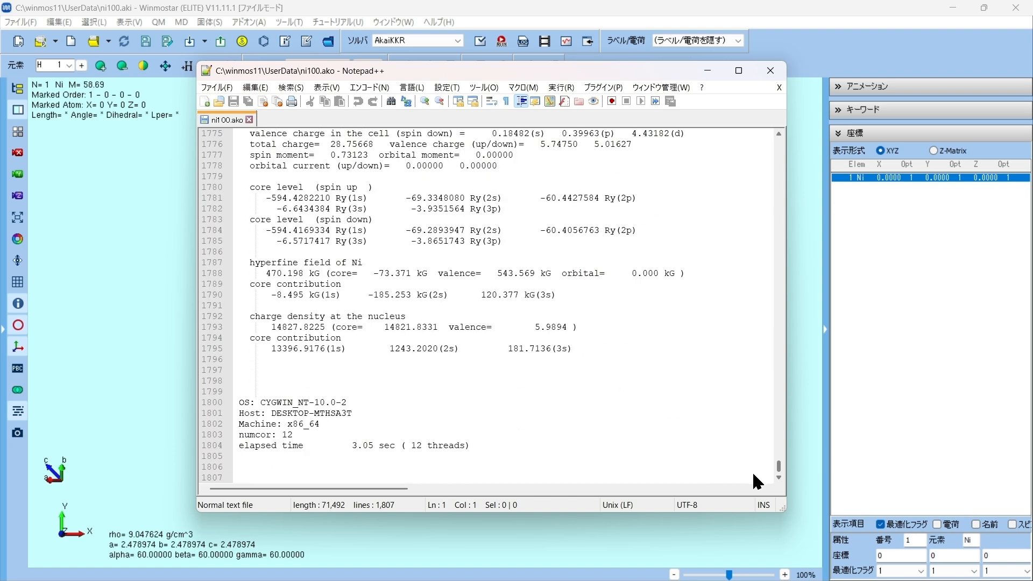
left_click(779, 88)
left_click(778, 73)
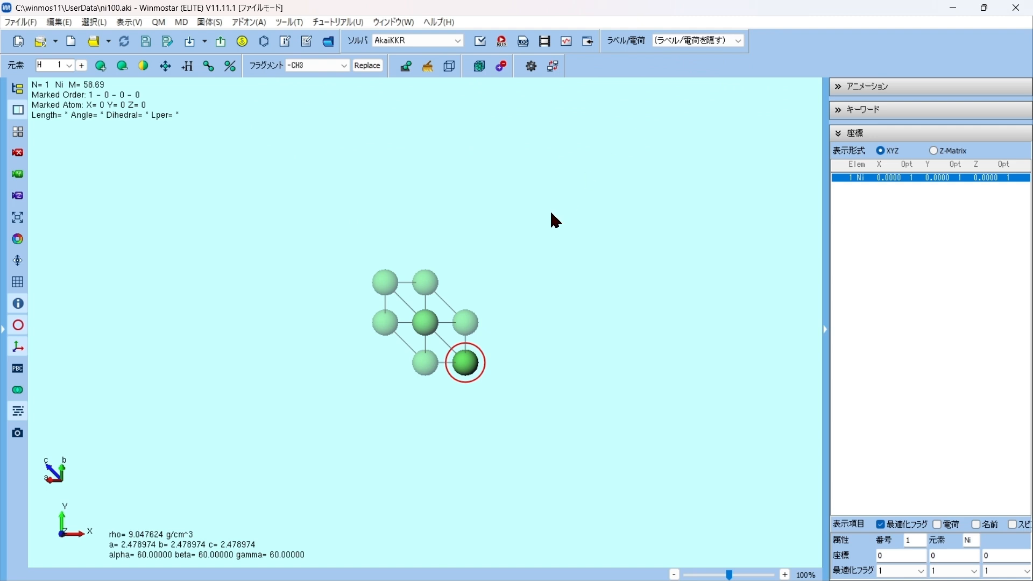
- Plot the total energy against iterations from ni100.ako, examine the convergence, and close the plot
left_click(566, 41)
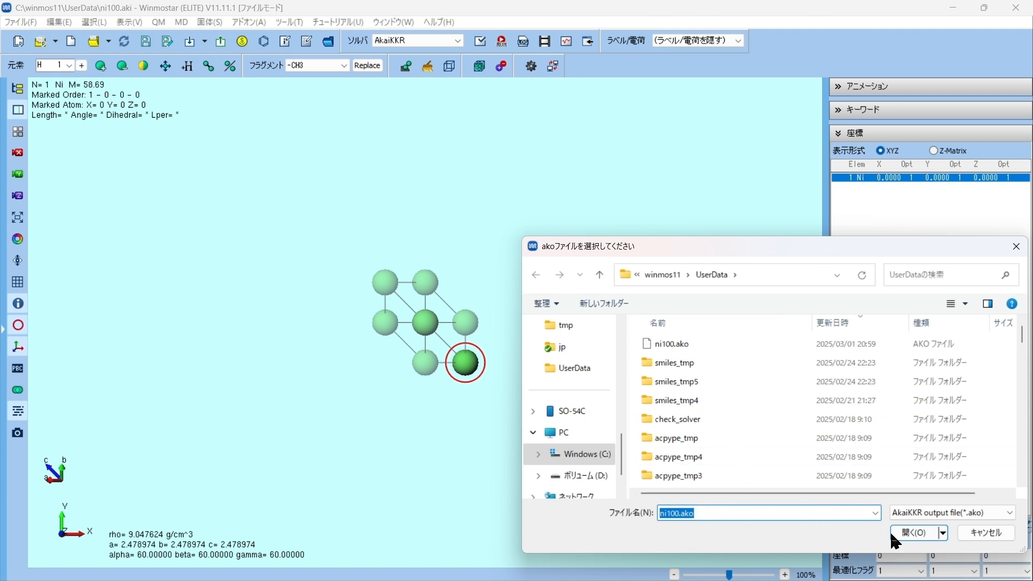
left_click(908, 534)
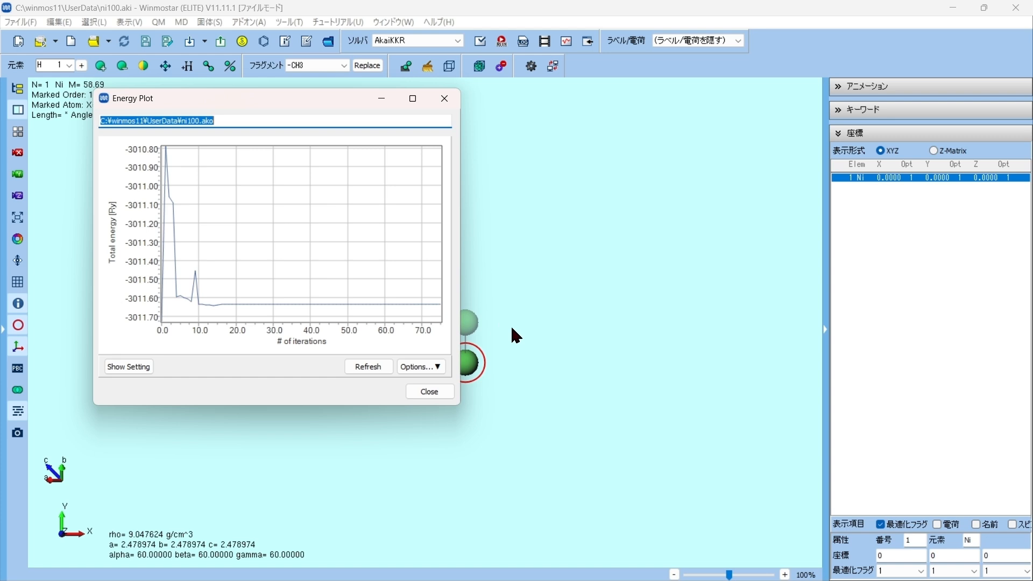
left_click(437, 391)
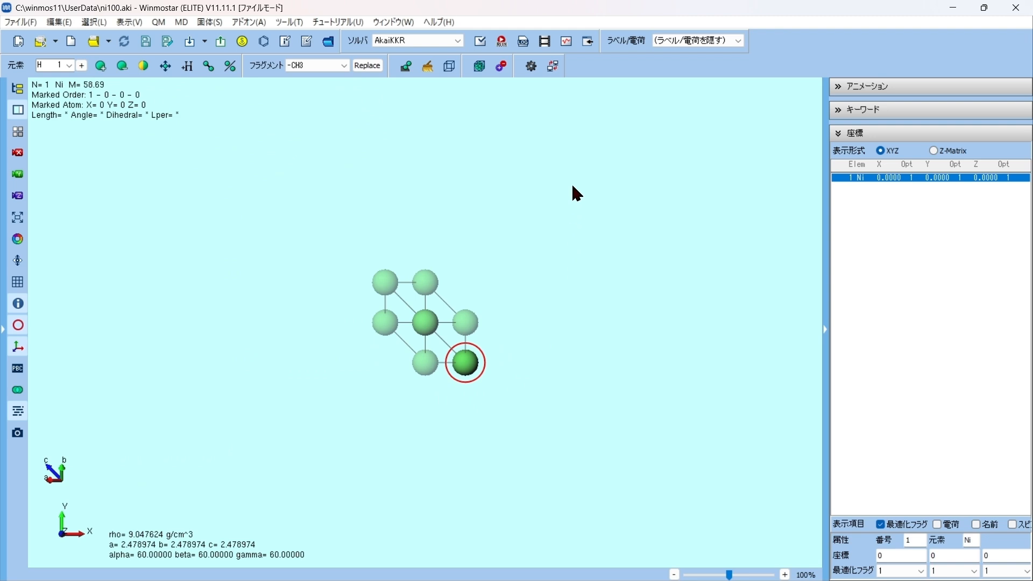
- Display the density of states from ni100.ako, examine the up and down spin curves, and close the plot
left_click(589, 43)
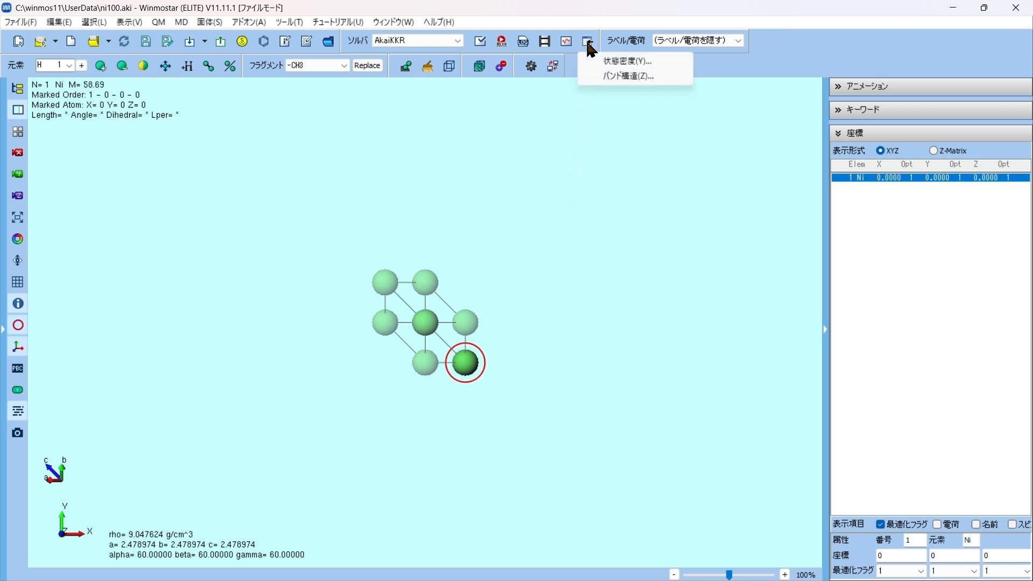
left_click(612, 61)
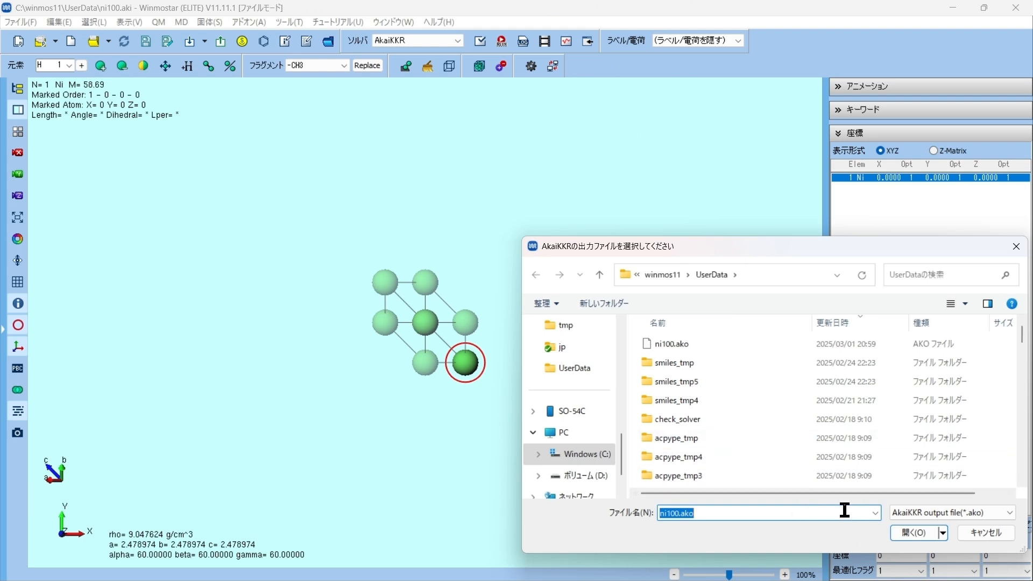
left_click(920, 532)
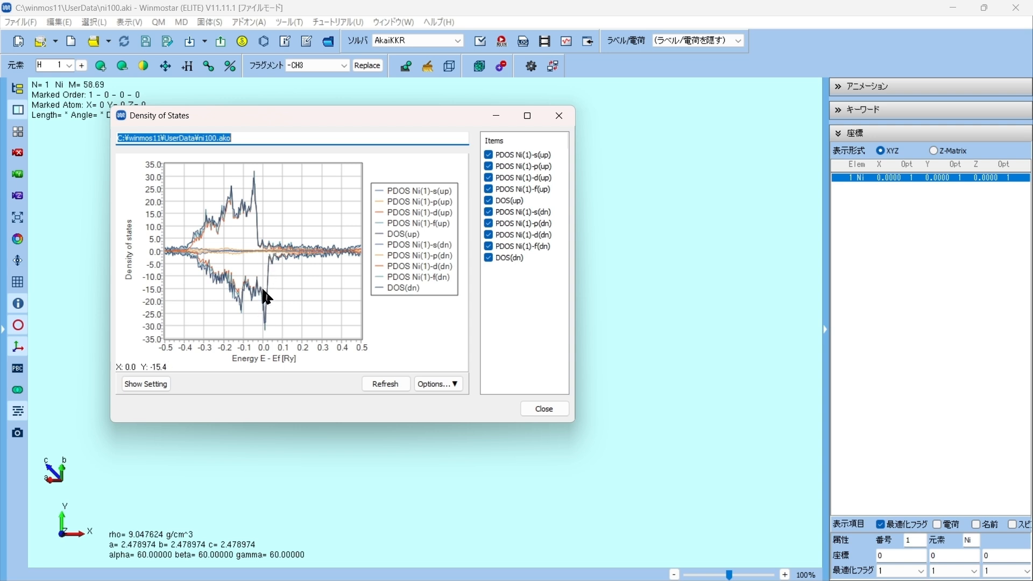
left_click(560, 410)
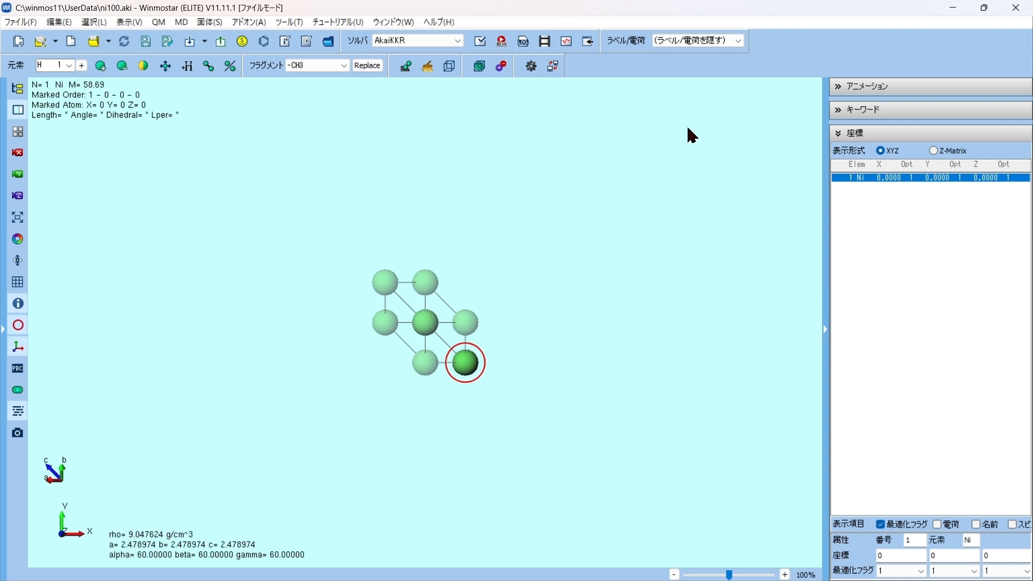
- Display the down-spin band structure from ni100.akd_dn.spc, examine the bands around the Fermi energy, and close the PDF
left_click(588, 42)
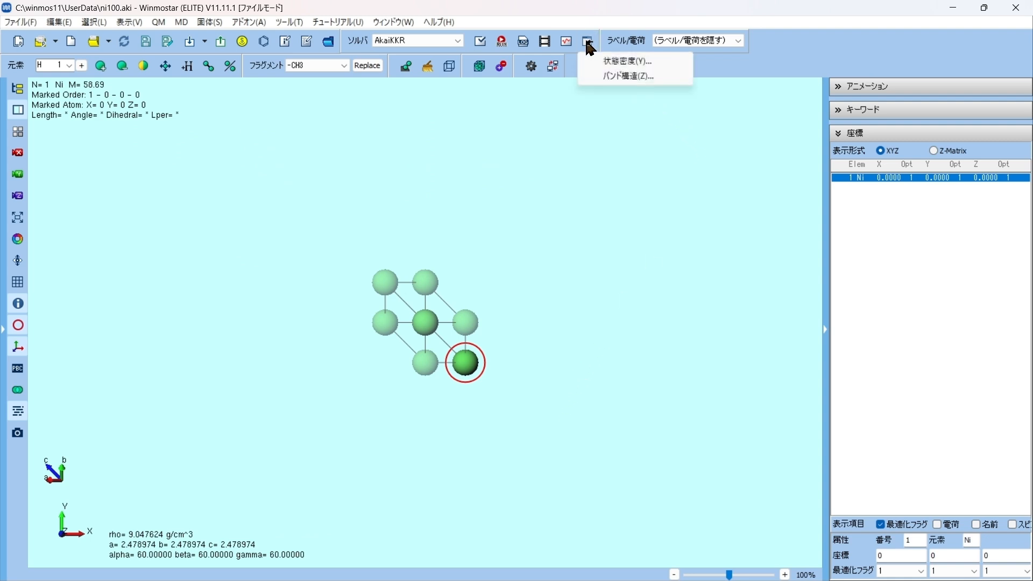
left_click(596, 78)
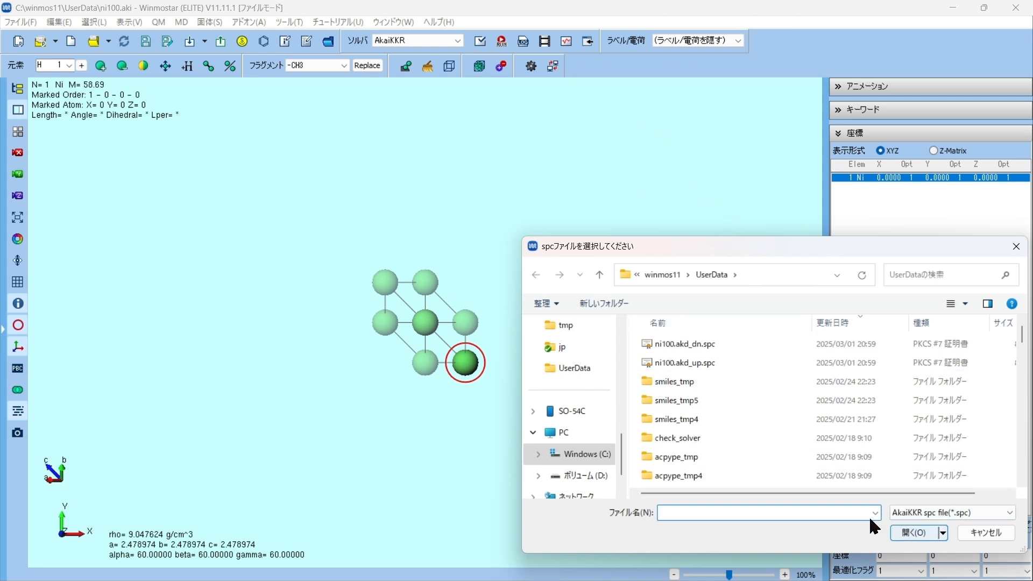
left_click(710, 341)
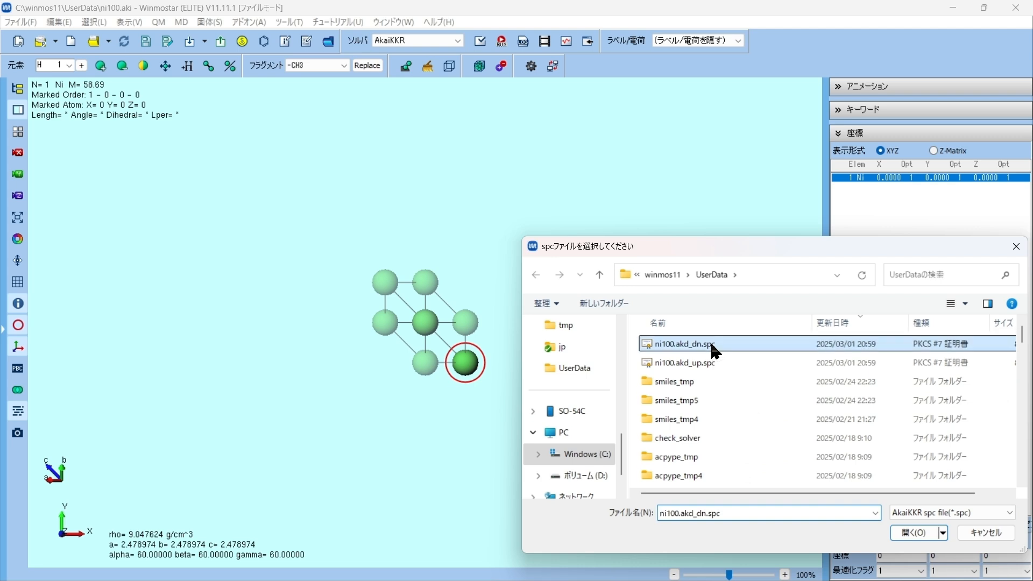
left_click(914, 532)
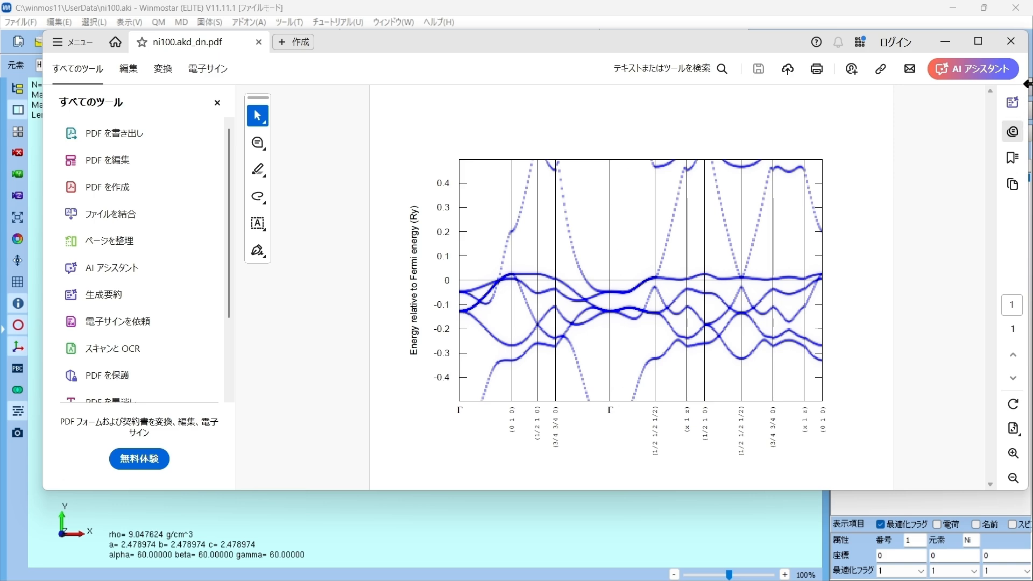
left_click(1022, 47)
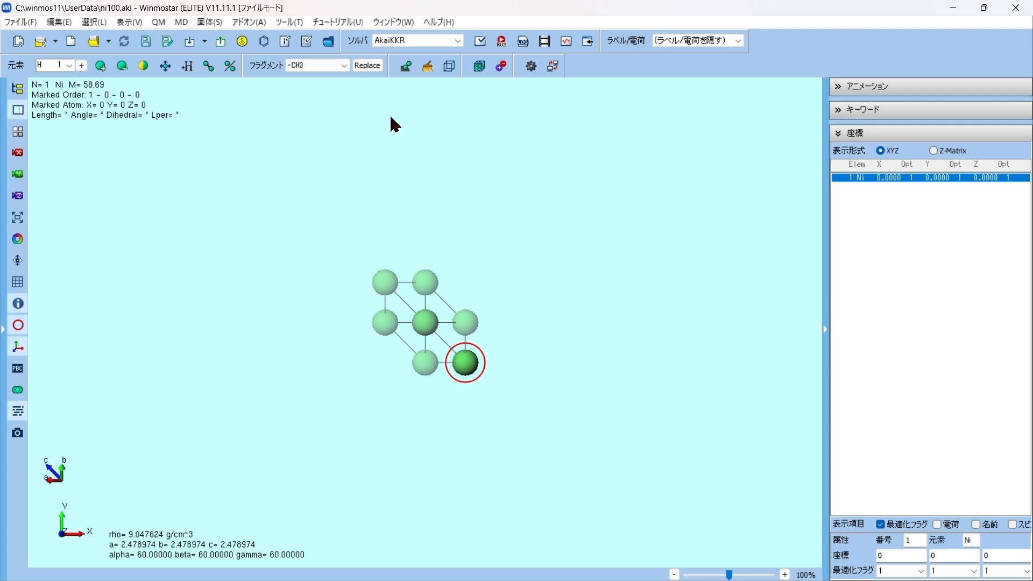
- Add Fe to the nickel atom's site and set the occupancies to 0.9 for Ni and 0.1 for Fe
left_click(61, 22)
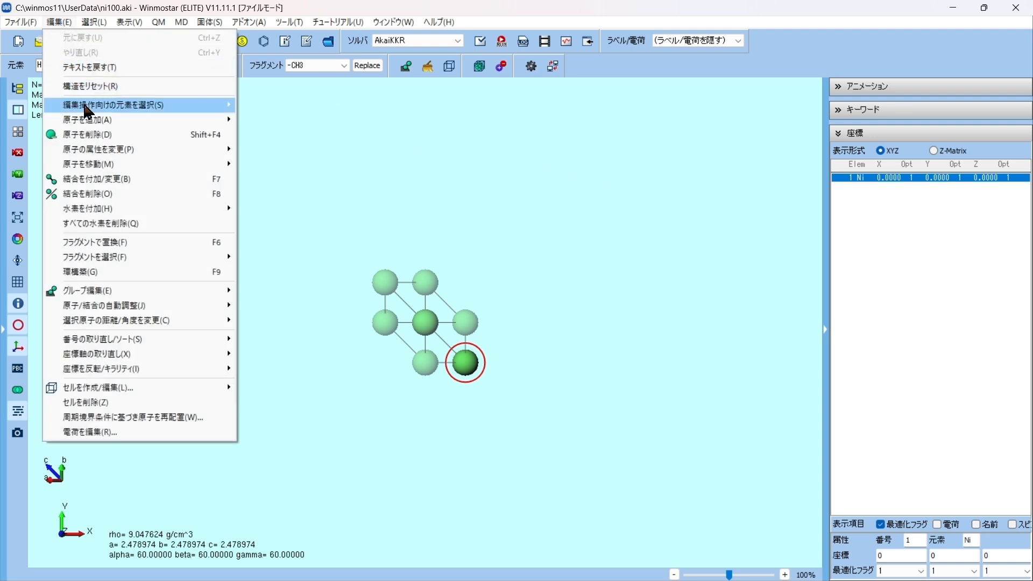
mouse_move(97, 154)
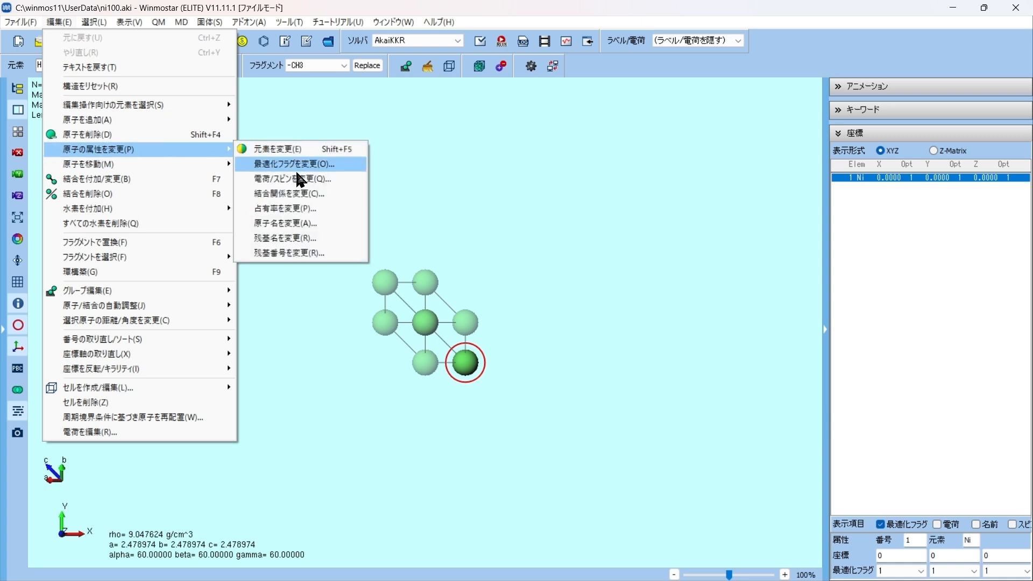
left_click(302, 210)
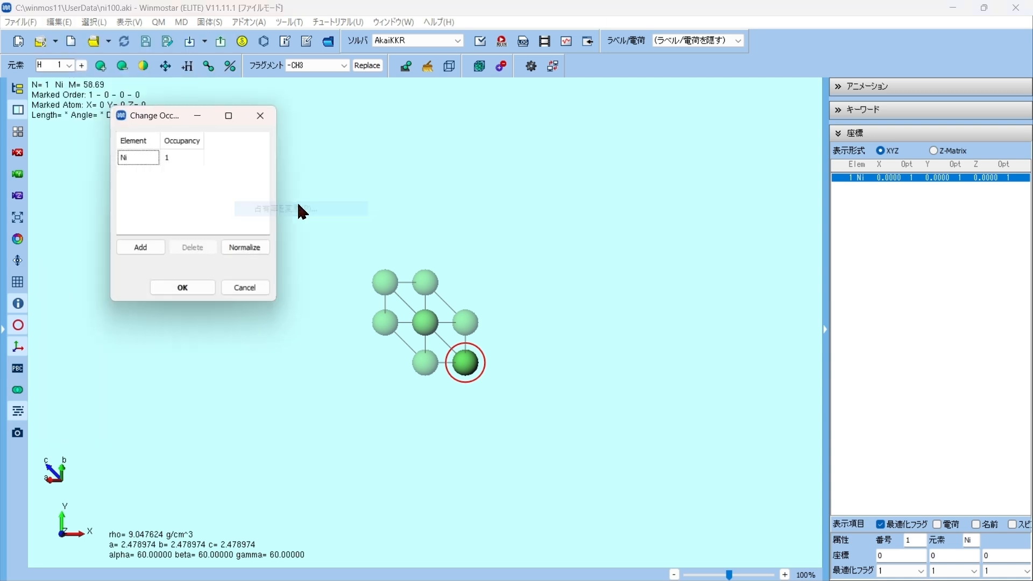
left_click(146, 247)
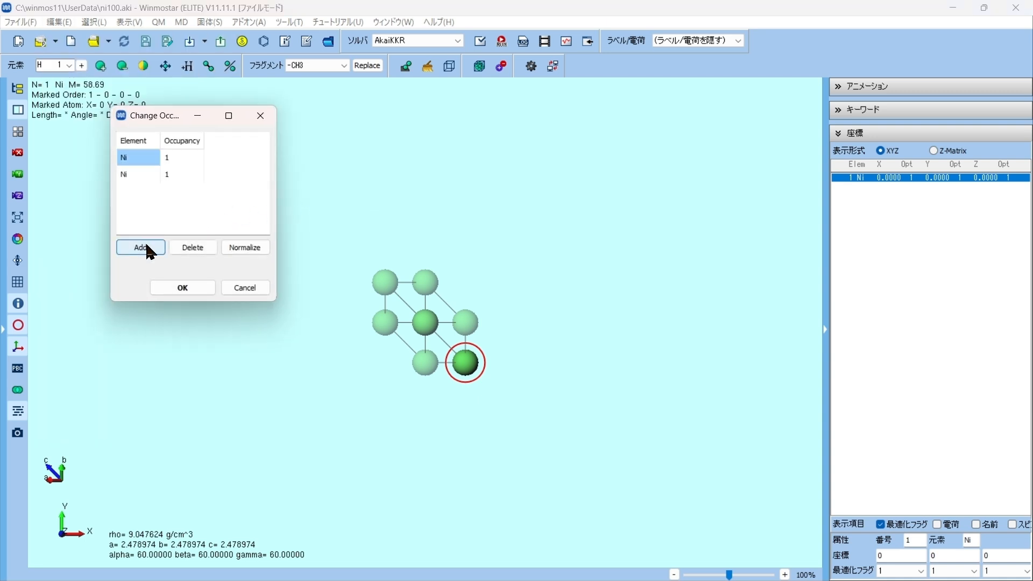
left_click(135, 174)
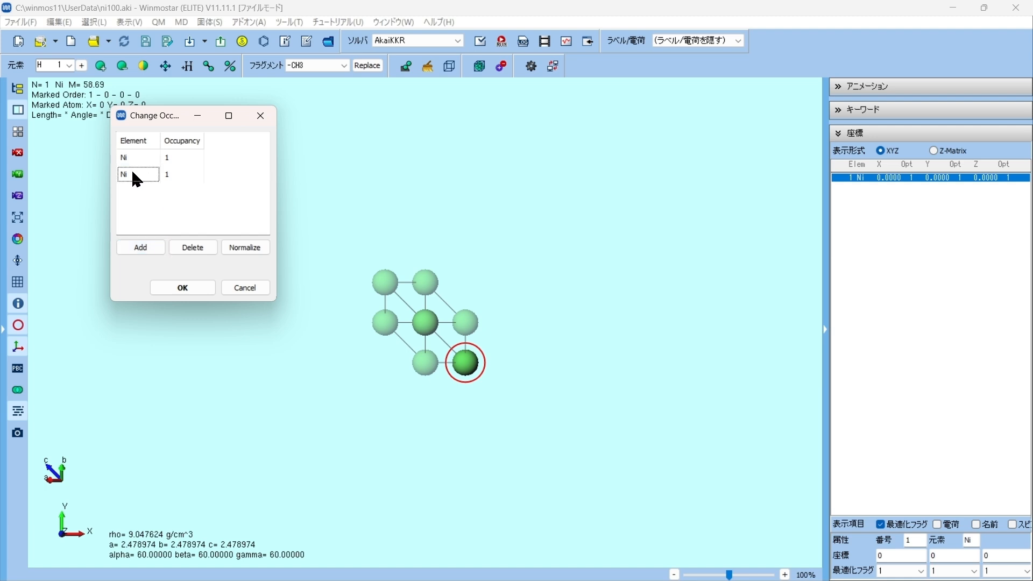
left_click(129, 171)
type("Fe")
left_click(182, 157)
type("0.9")
type("0.1")
left_click(169, 283)
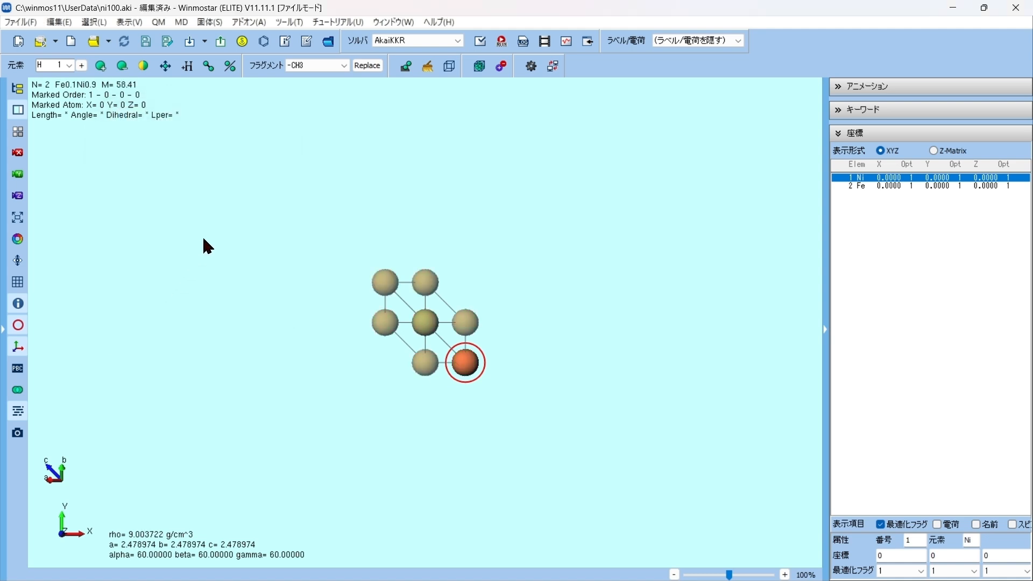
- Open the AkaiKKR calculation settings for the Ni-Fe alloy, accepting the conversion to a primitive cell
left_click(482, 43)
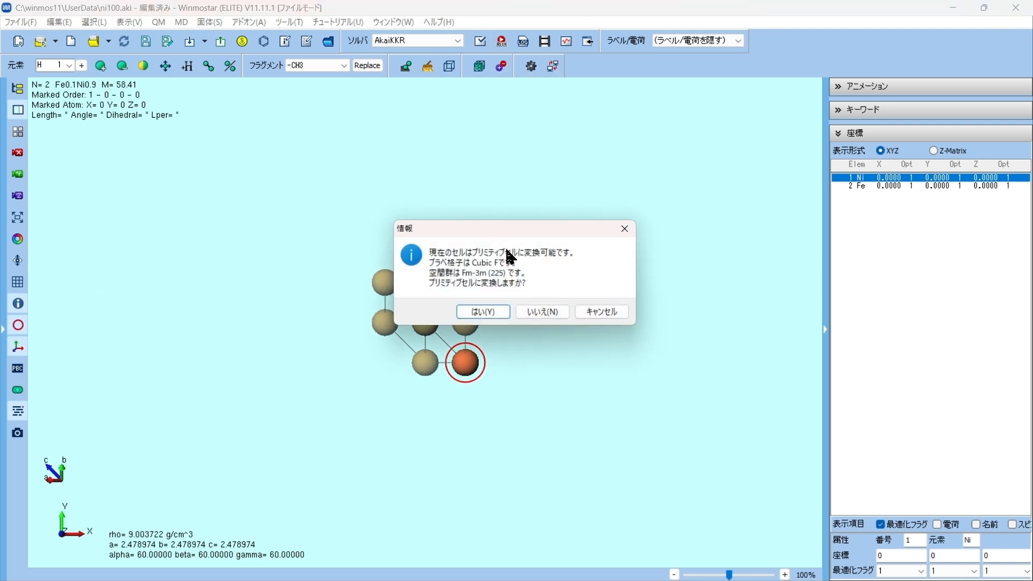
left_click(491, 311)
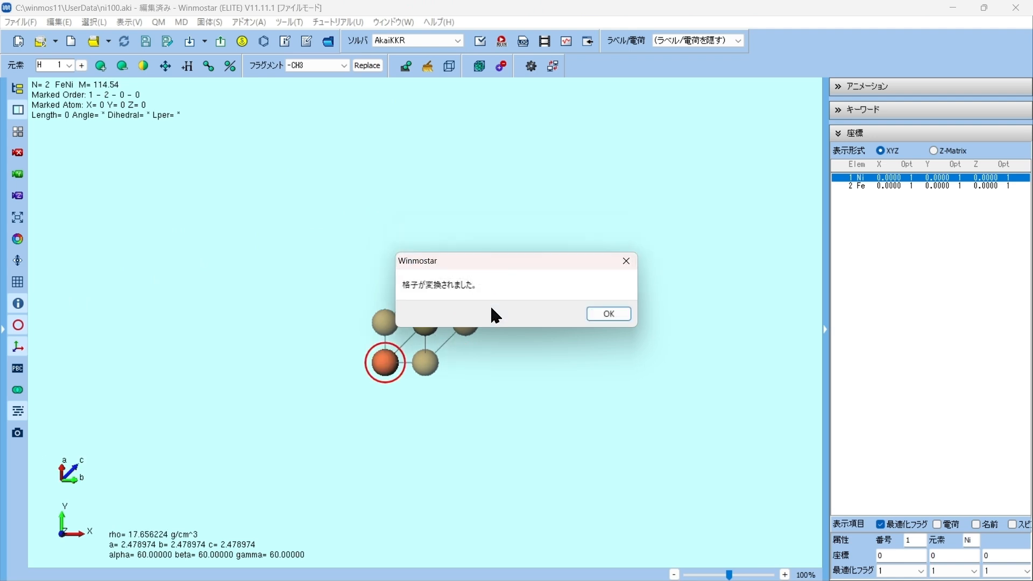
left_click(602, 313)
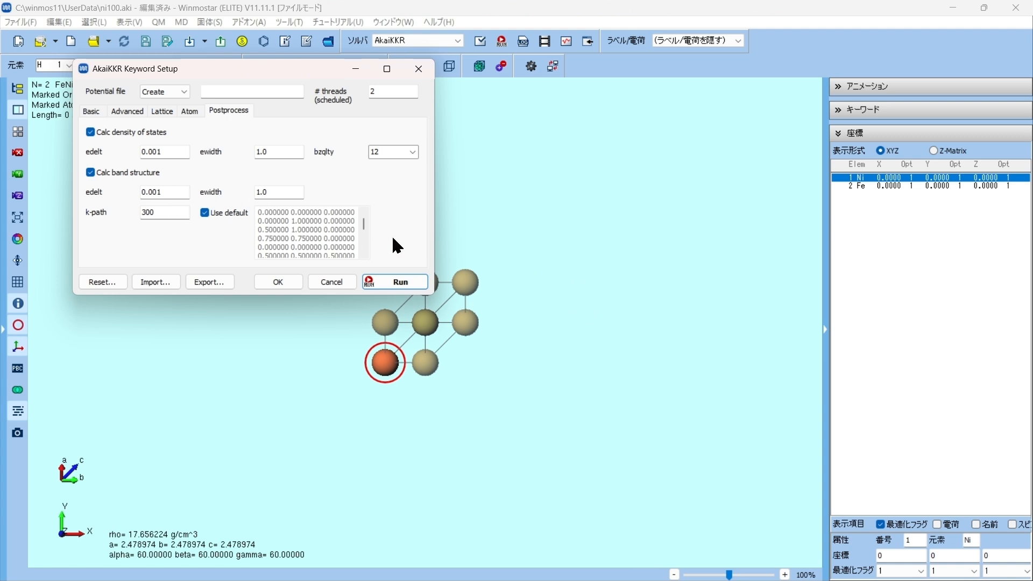
- Run the AkaiKKR job with the existing settings, saving its input file as ni90fe10 in the UserData folder
left_click(409, 285)
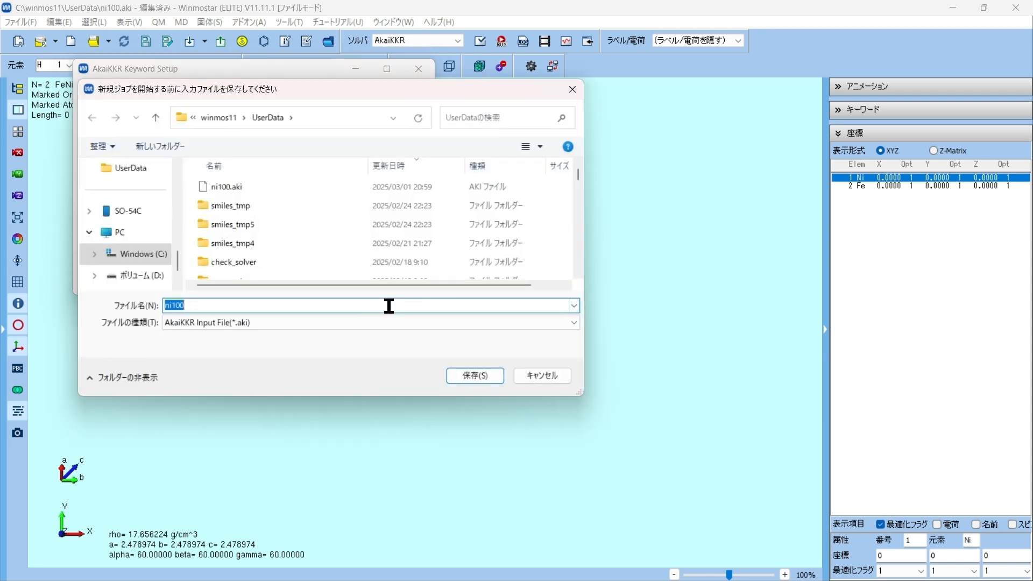
left_click(389, 305)
key("BackSpace")
key("BackSpace")
key("BackSpace")
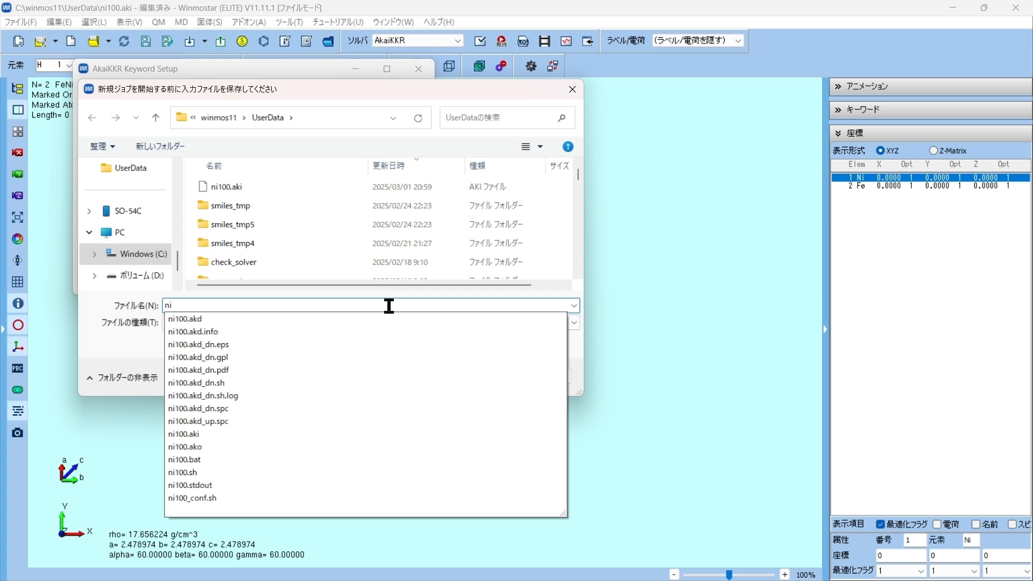
type("90fe")
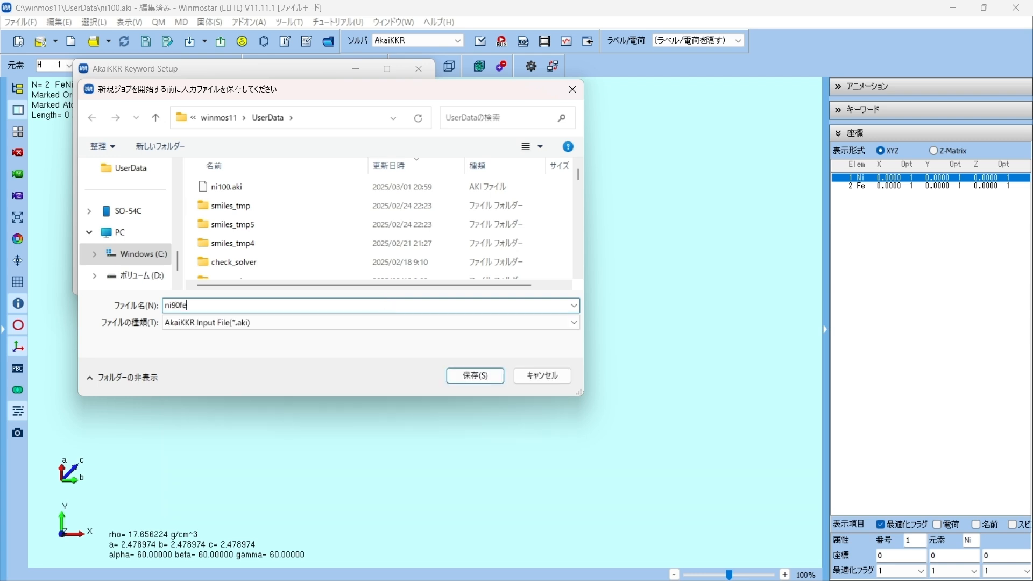
type("10")
left_click(476, 375)
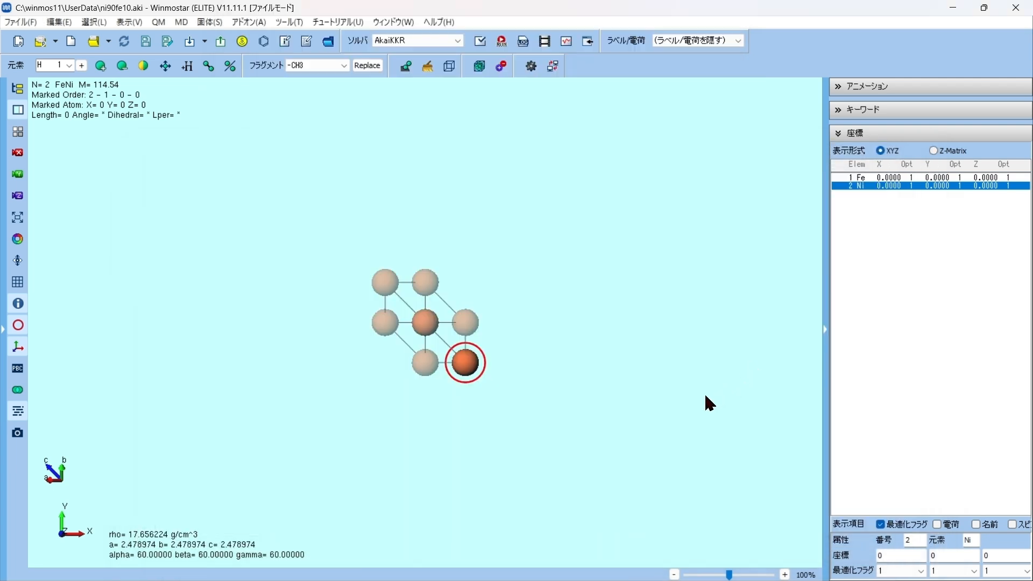
- Display the density of states from ni90fe10.ako, examine the up and down spin curves, and close the plot
left_click(589, 41)
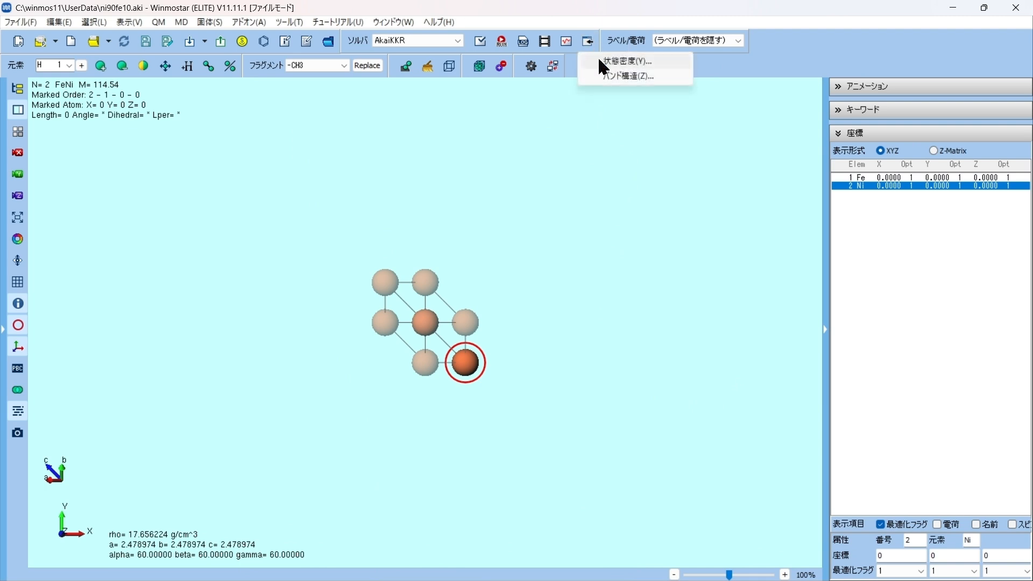
left_click(599, 60)
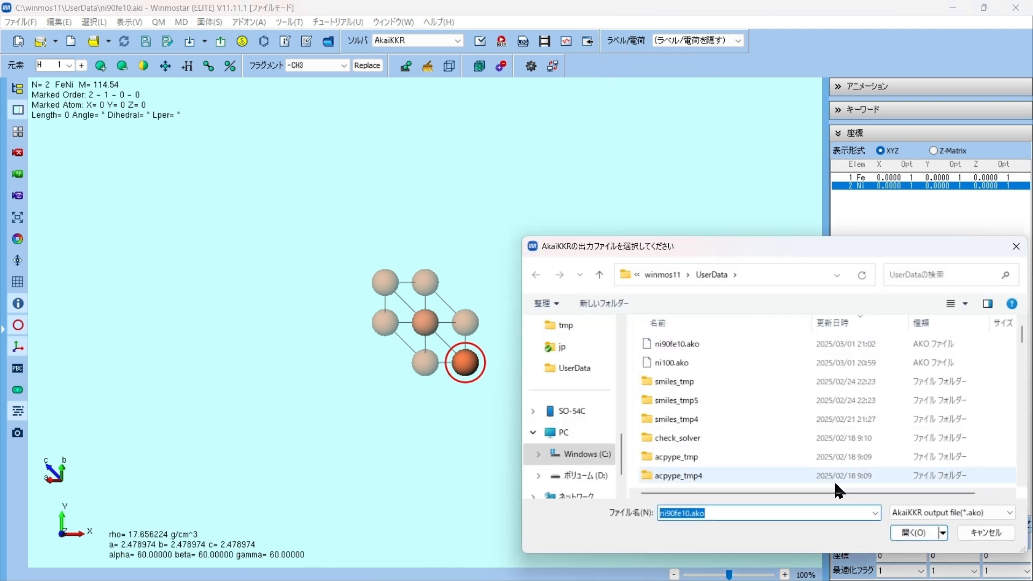
left_click(913, 532)
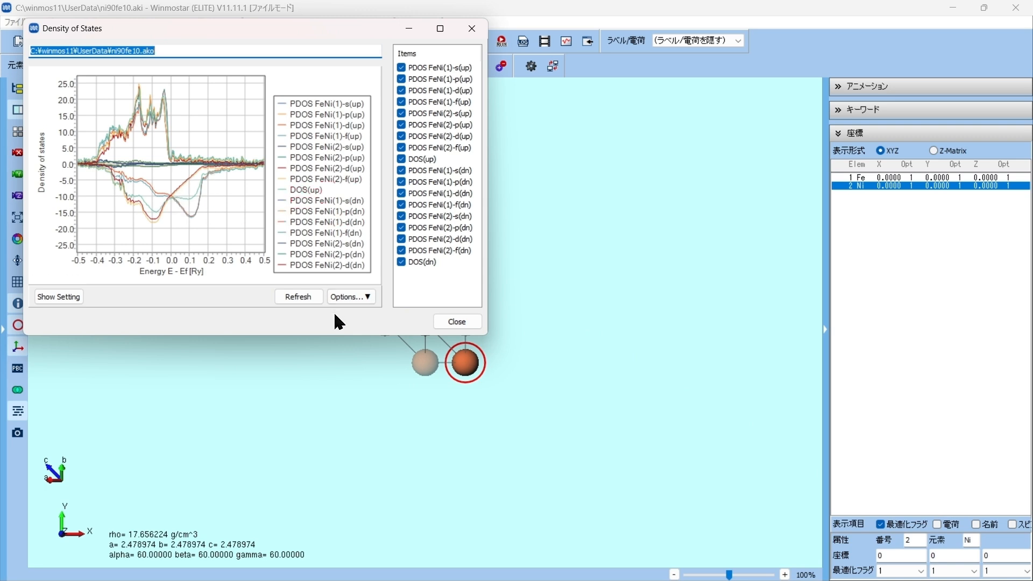
left_click(457, 323)
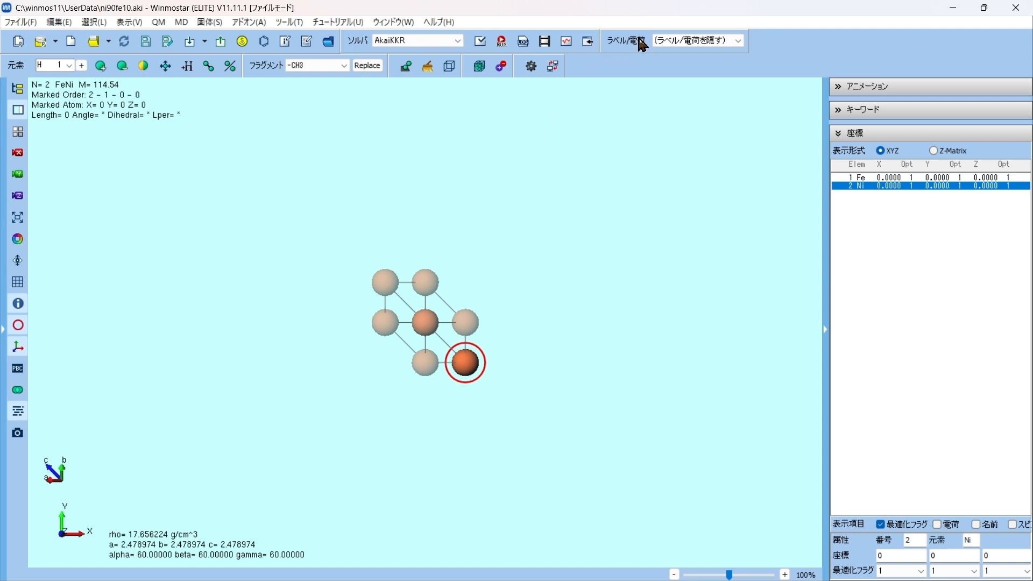
- Display the down-spin band structure from ni90fe10.akd_dn.spc
left_click(589, 42)
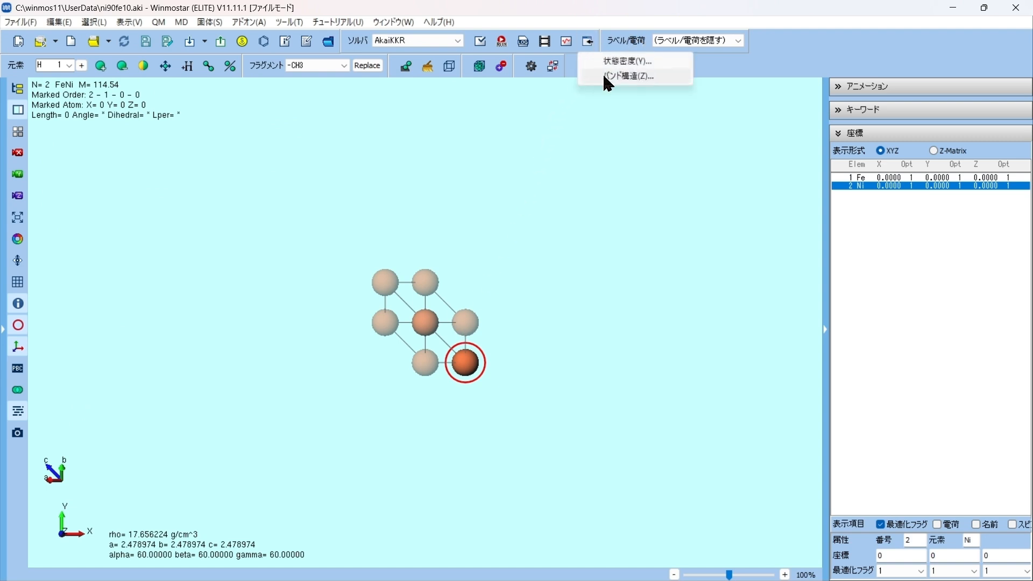
left_click(607, 88)
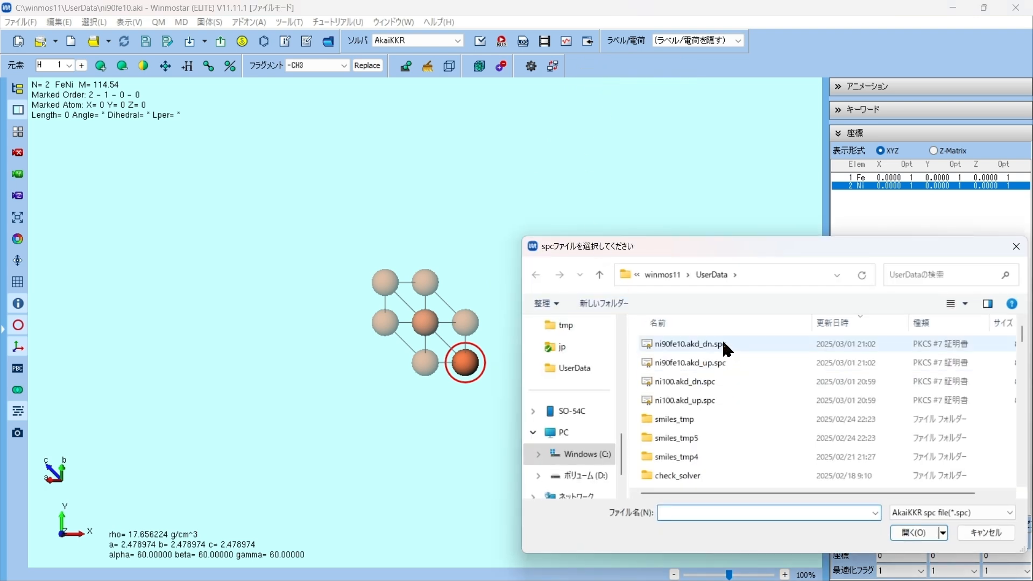
left_click(723, 344)
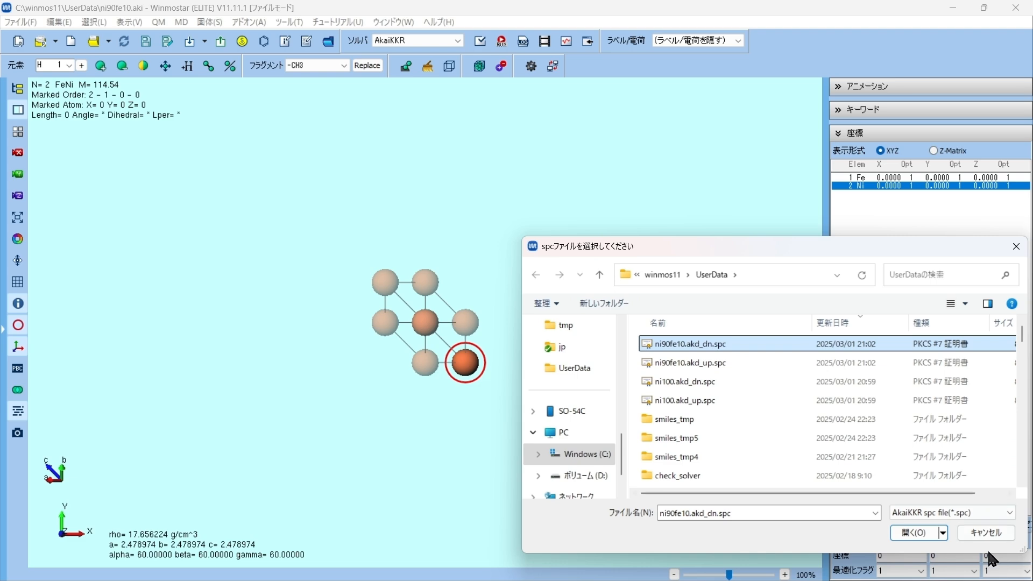
left_click(912, 532)
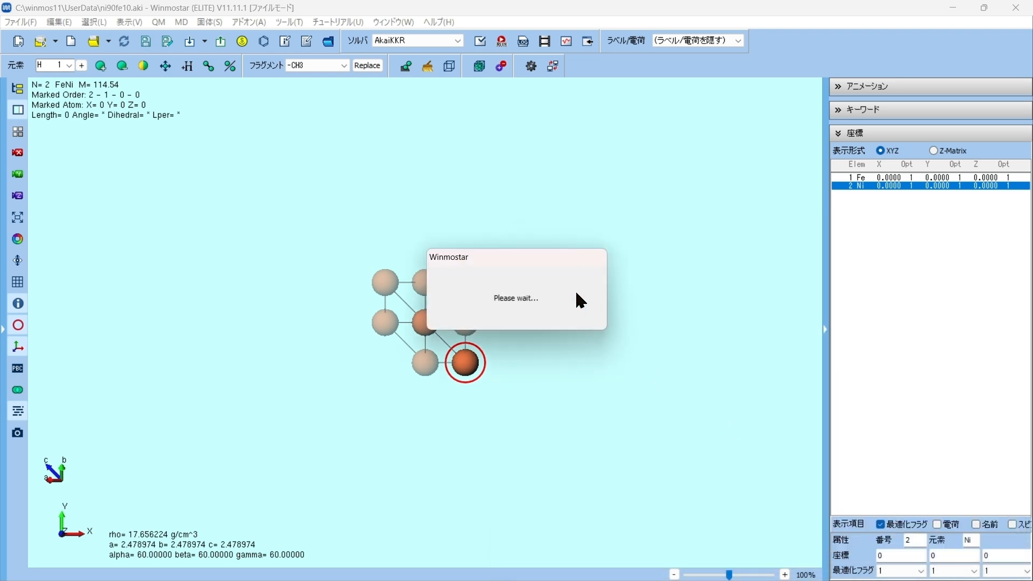